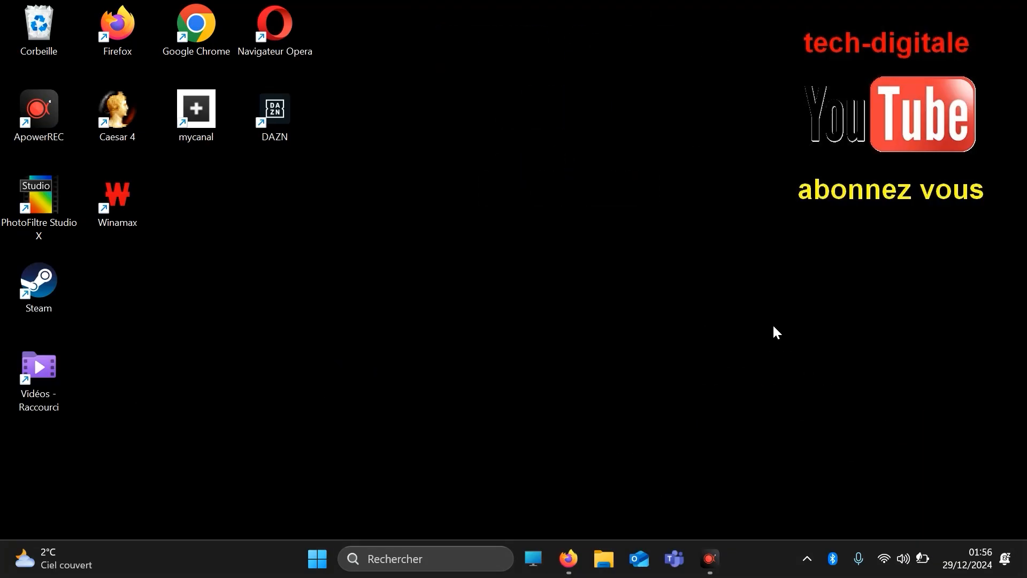
Search Windows for "taches" and open the Gestionnaire des tâches
left_click(444, 551)
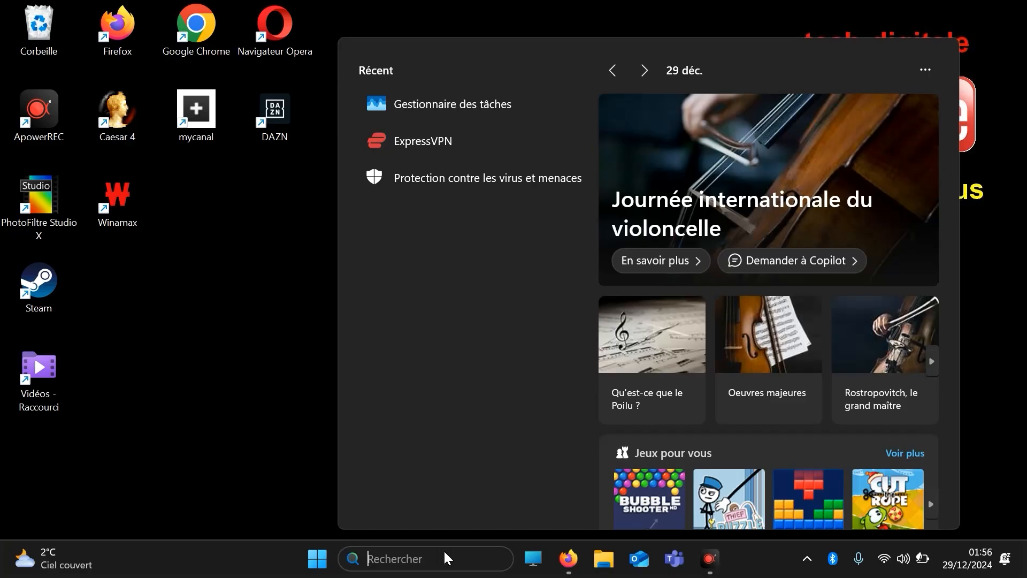
type("ta")
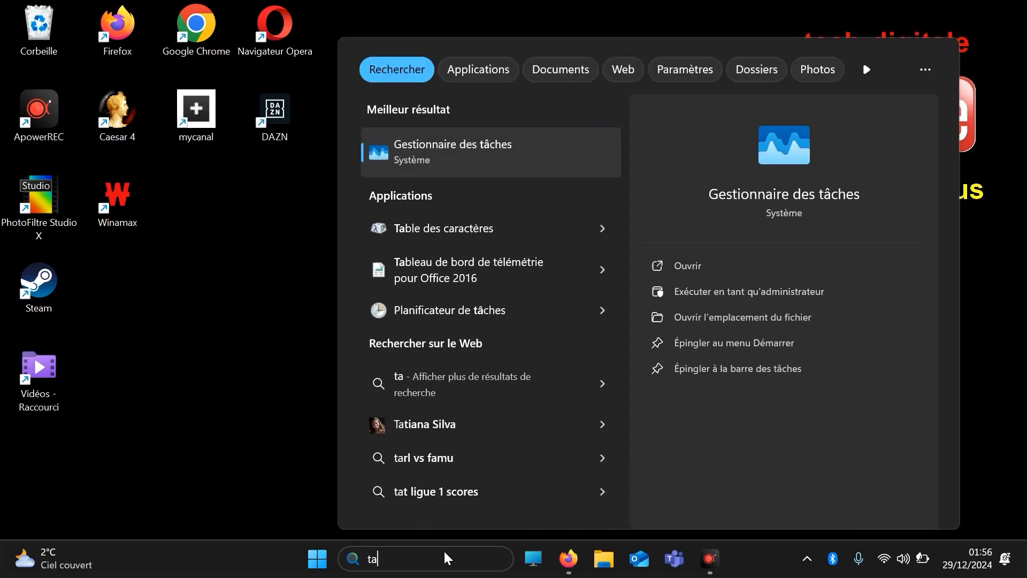
type("ches")
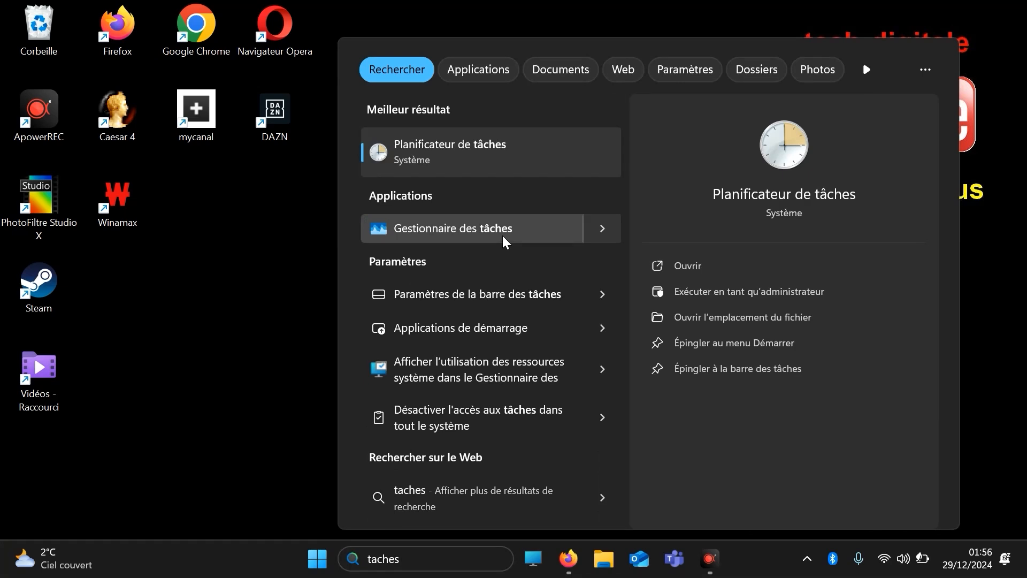
left_click(502, 235)
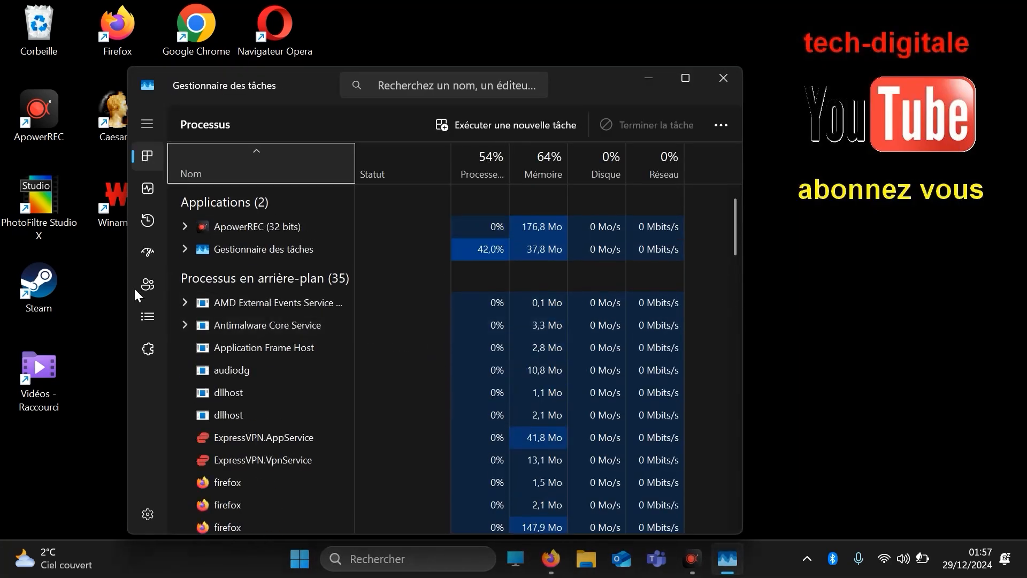
Show the Applications de démarrage list in a maximized window, sorted by Statut with enabled entries first
left_click(151, 257)
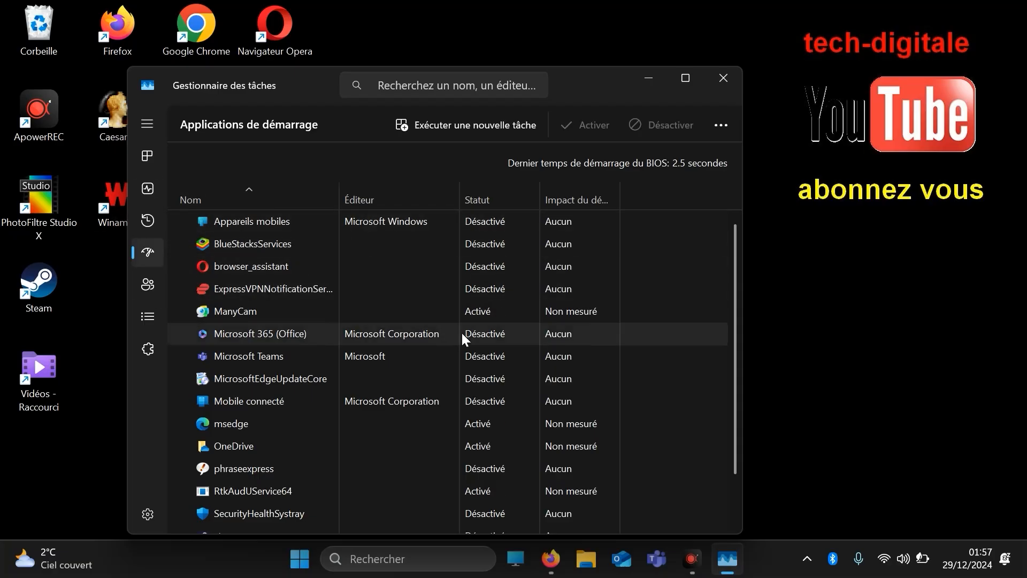
left_click(694, 82)
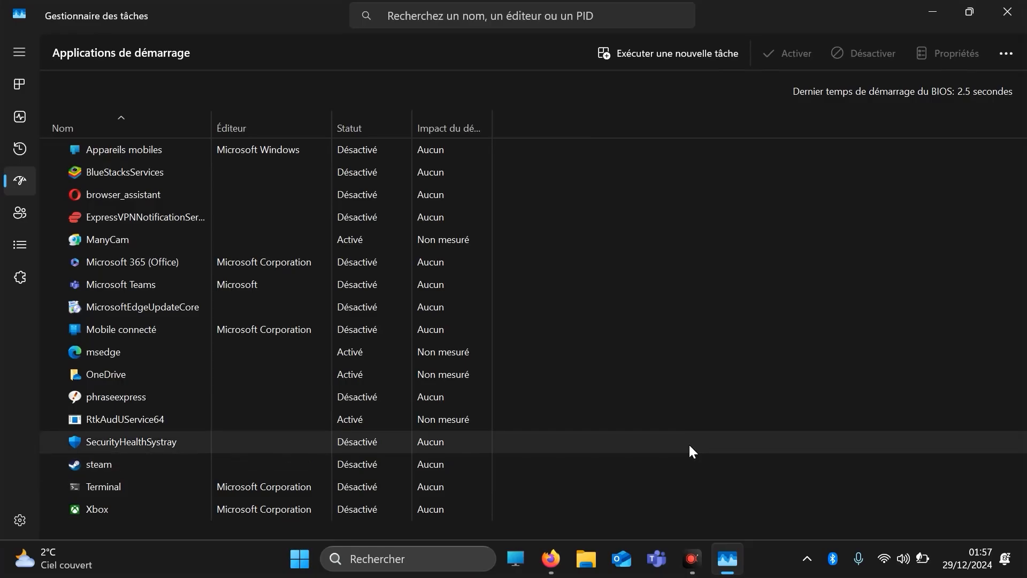
left_click(356, 129)
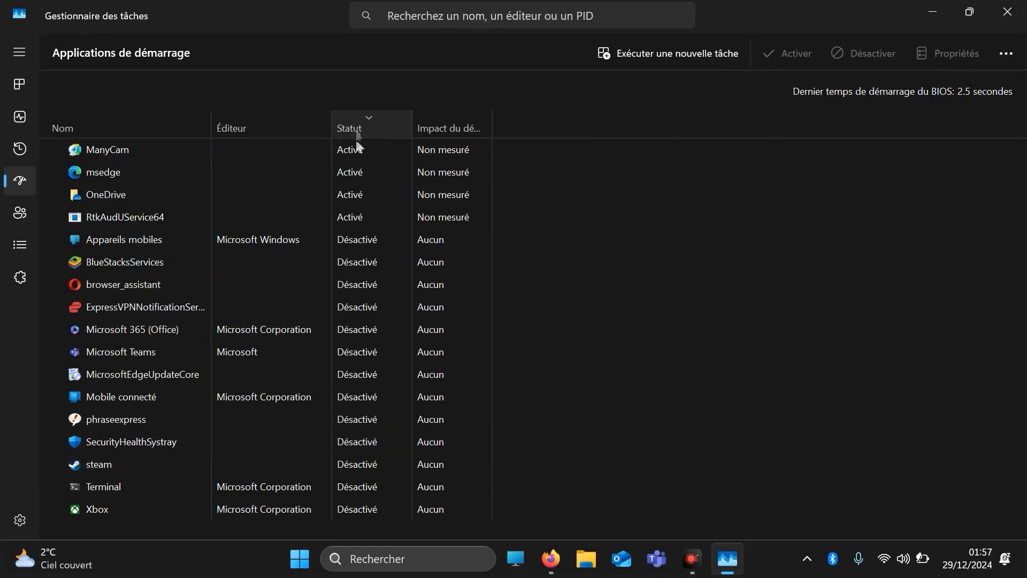
Disable RtkAudUService64, OneDrive, msedge and ManyCam from running at startup
left_click(359, 217)
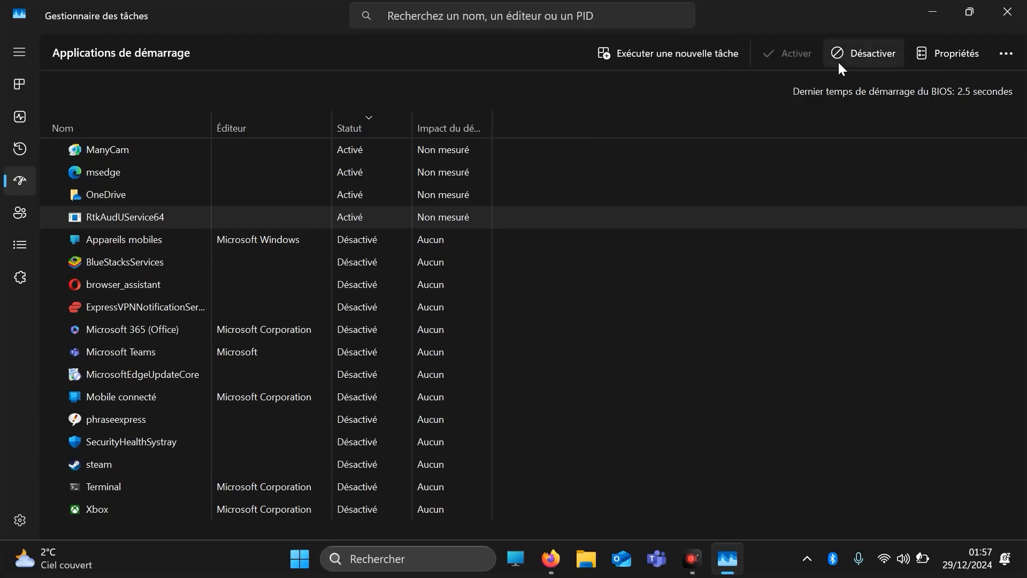
left_click(863, 53)
left_click(409, 196)
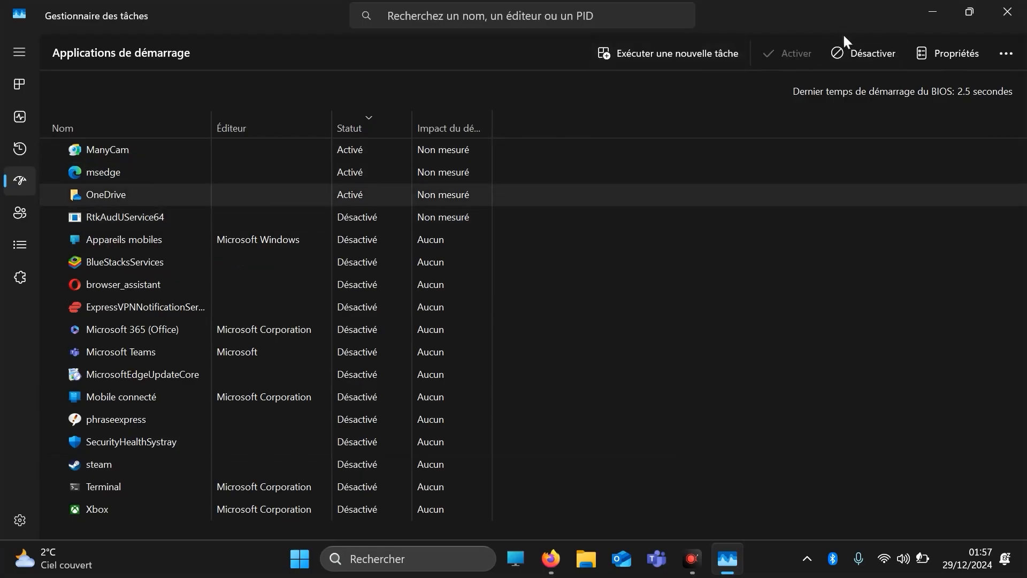
left_click(849, 49)
left_click(360, 174)
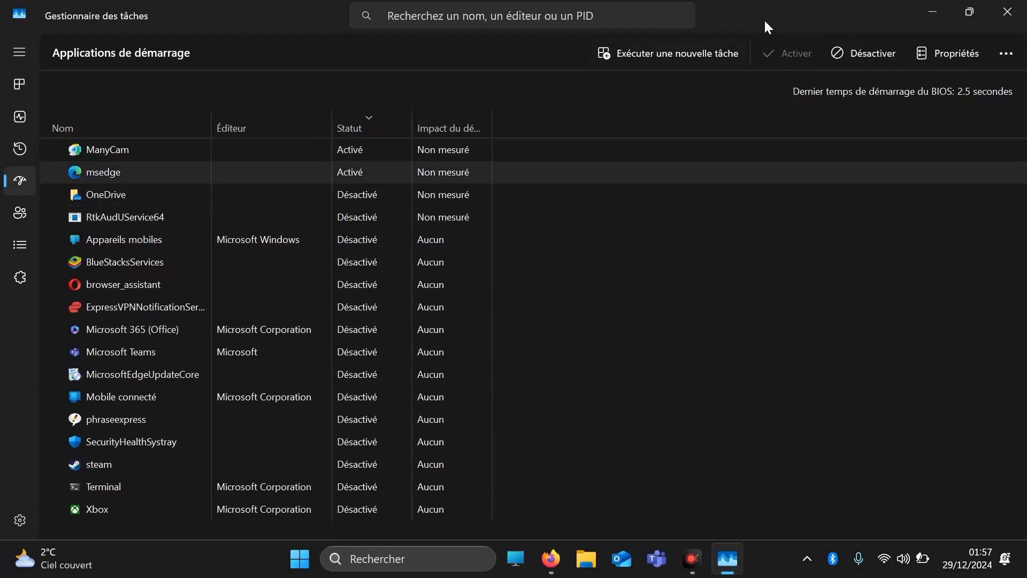
left_click(850, 50)
left_click(364, 149)
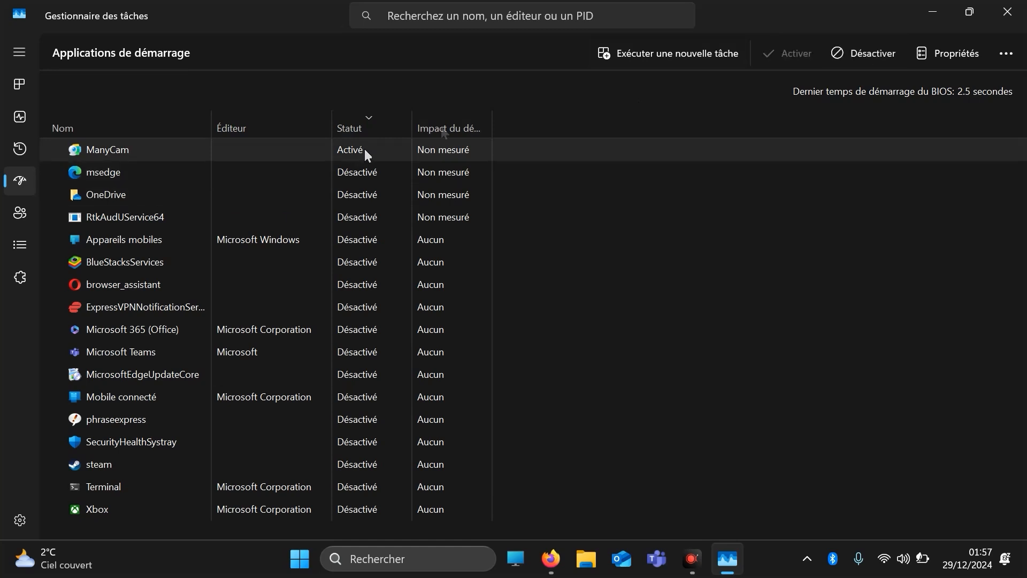
left_click(862, 54)
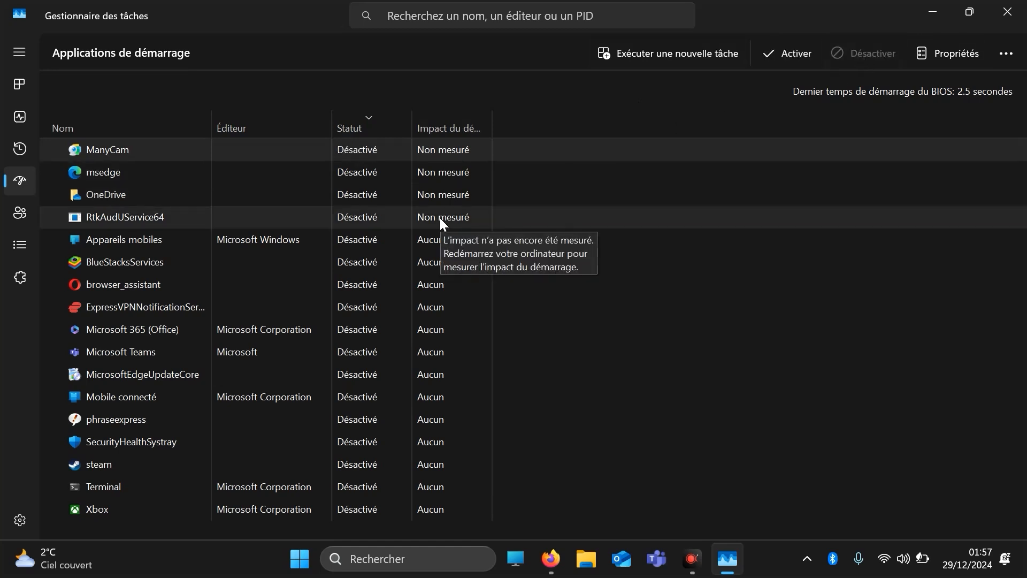
Enable SecurityHealthSystray and RtkAudUService64 at startup, and close the Gestionnaire des tâches
left_click(390, 441)
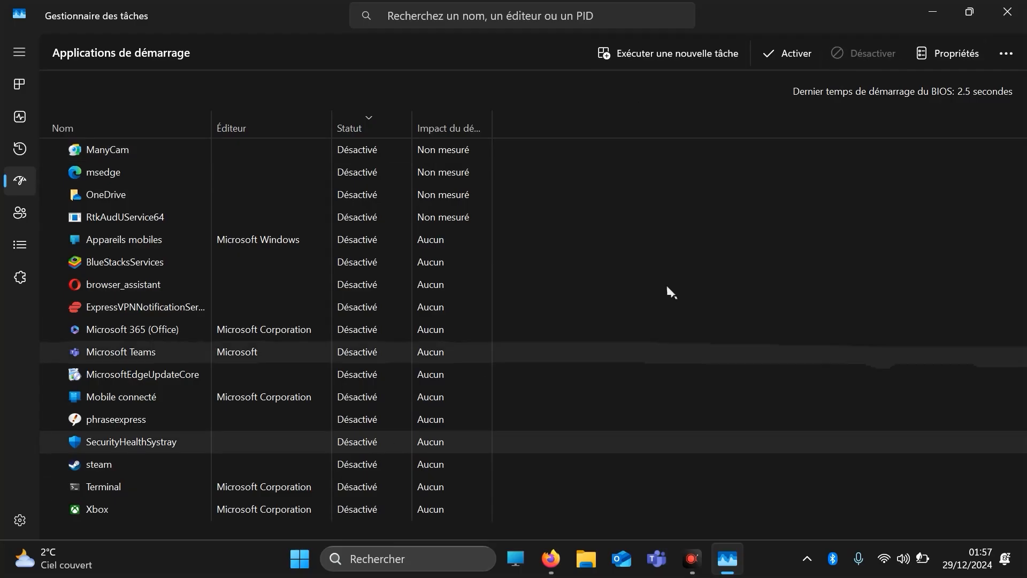
left_click(801, 53)
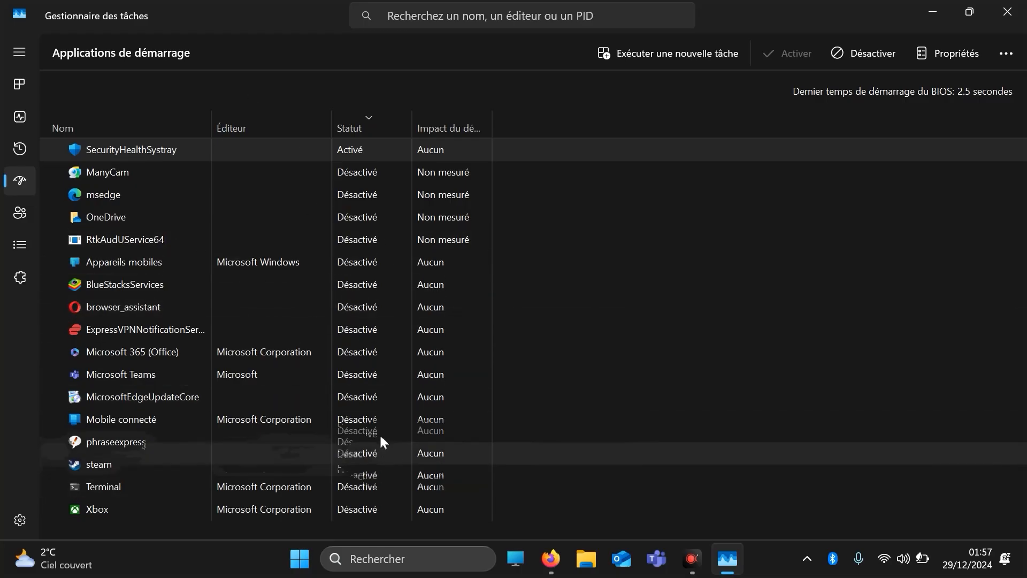
left_click(360, 231)
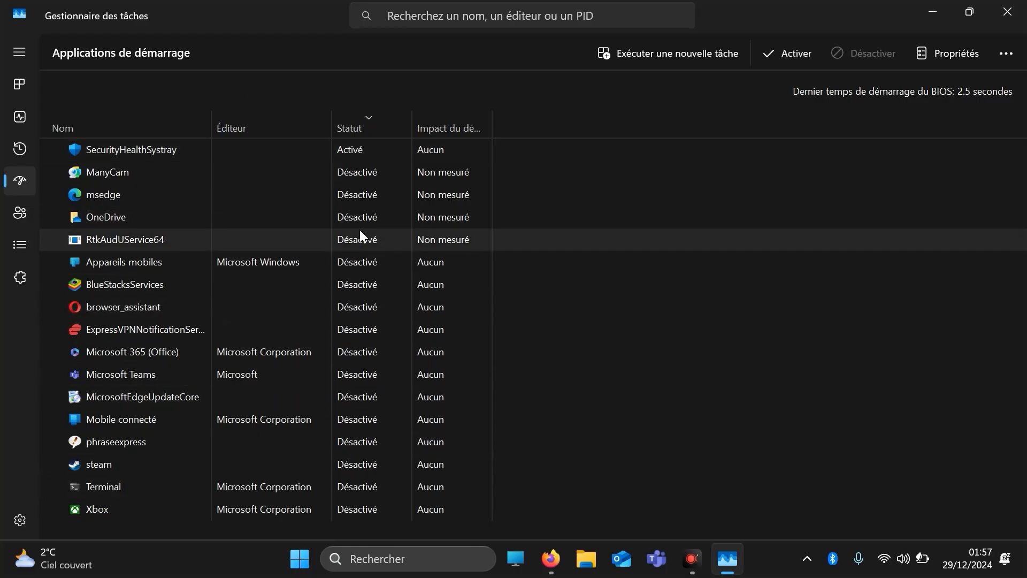
left_click(785, 52)
left_click(1007, 12)
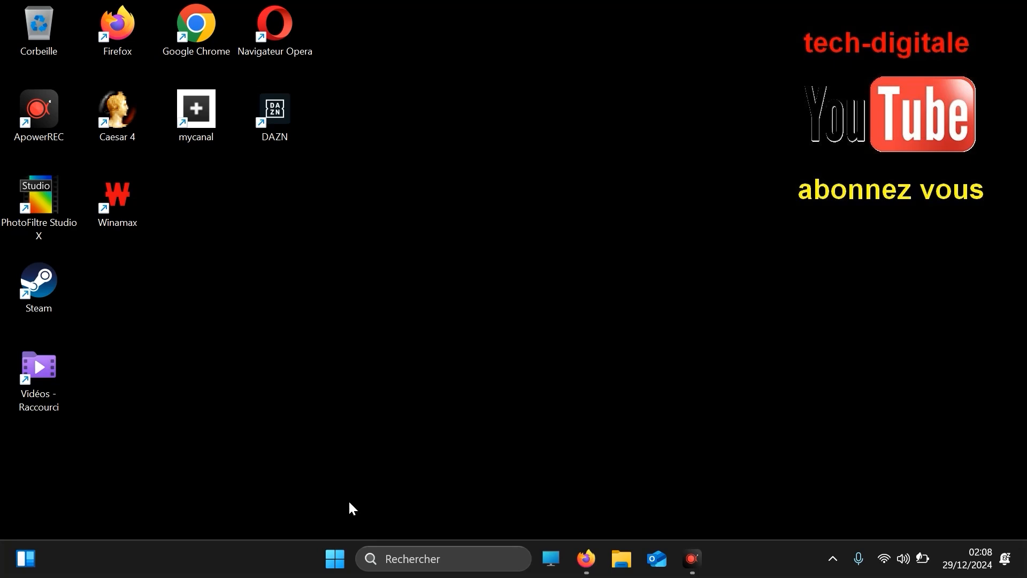
Search Windows for "perfomance" and open Régler l'apparence et les performances de Windows
left_click(393, 559)
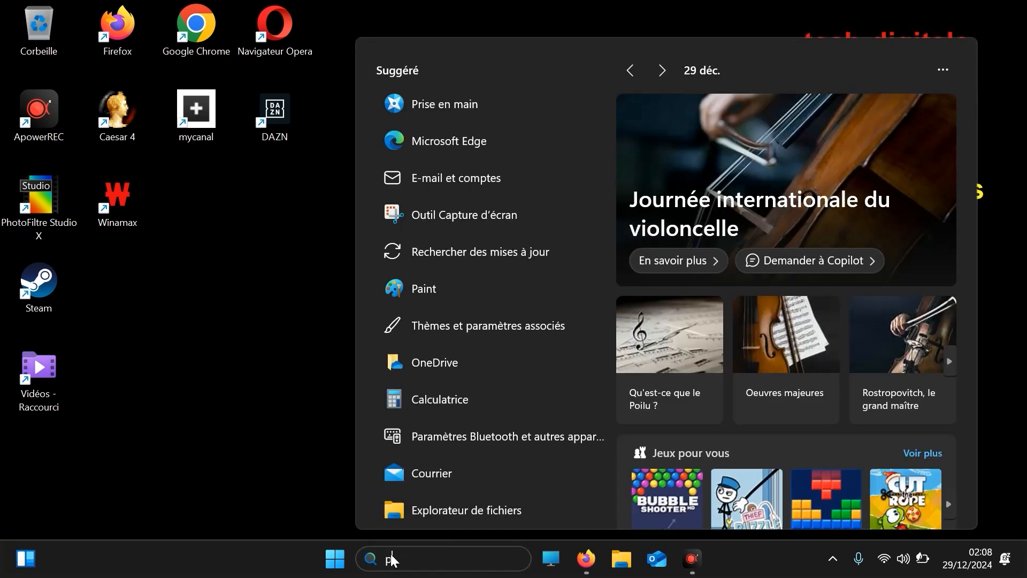
type("perfom")
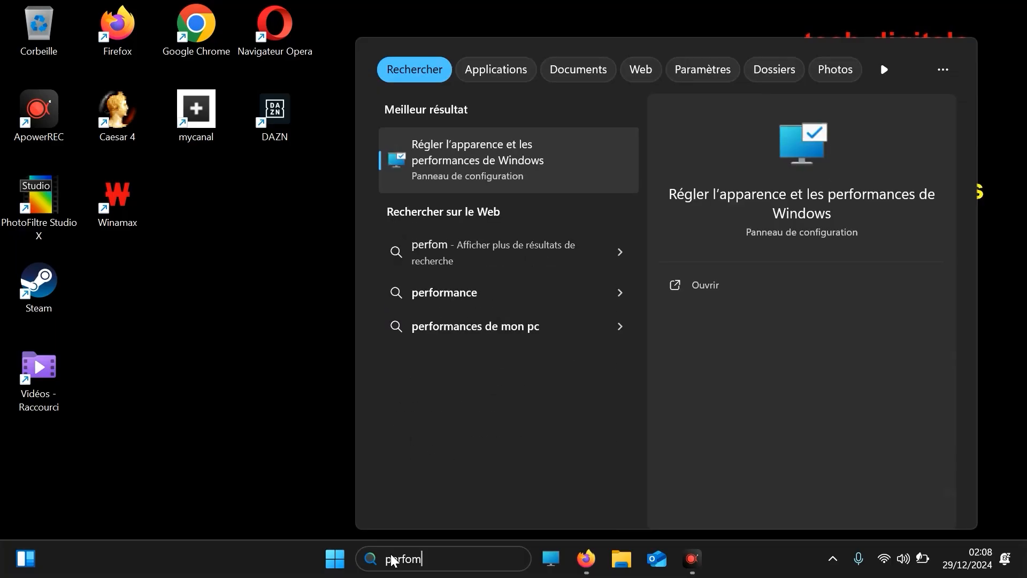
type("ance")
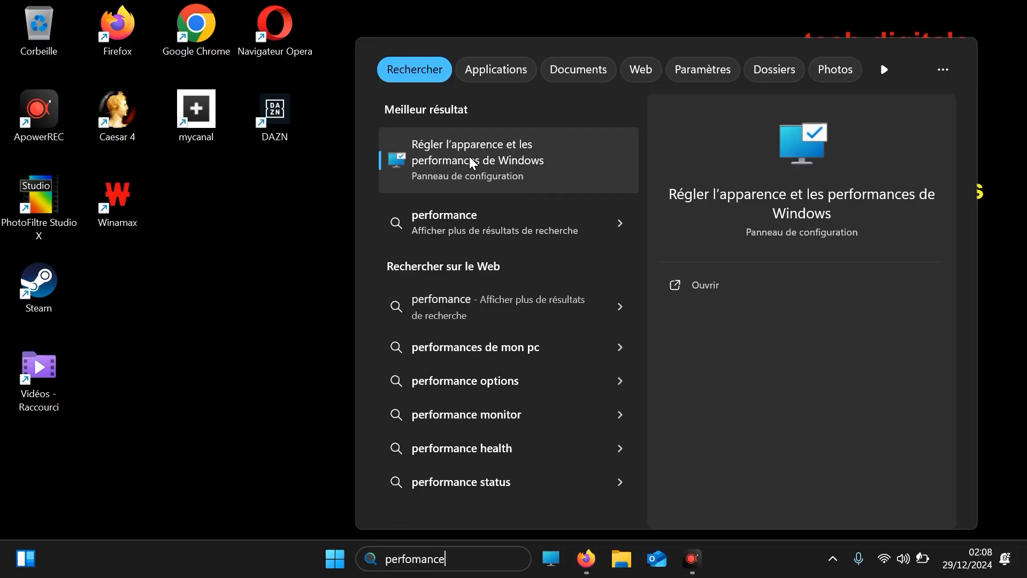
left_click(469, 158)
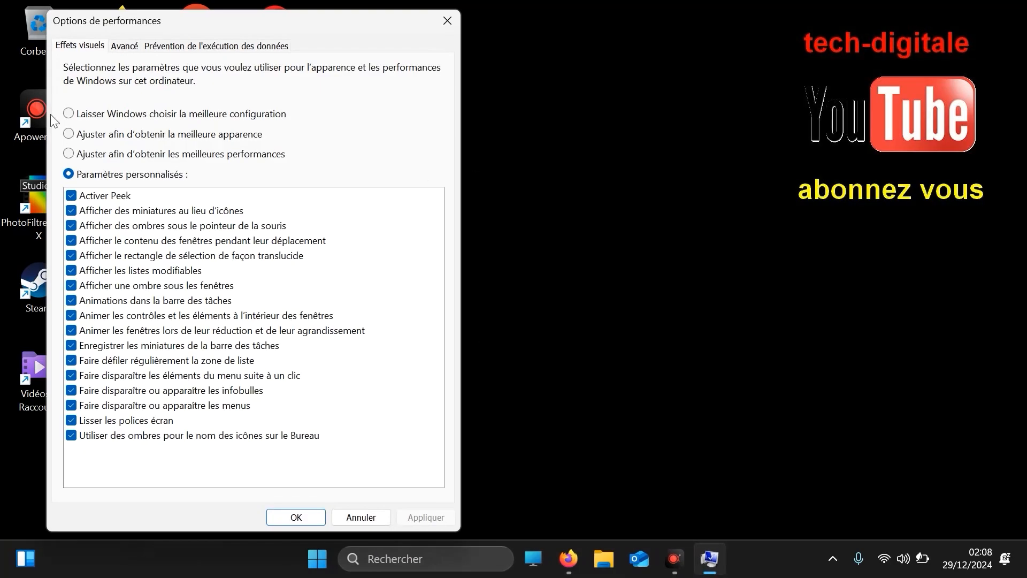
Turn off every visual effect in the custom settings list, from Utiliser des ombres pour le nom des icônes up to Activer Peek
left_click(137, 436)
left_click(130, 421)
left_click(133, 404)
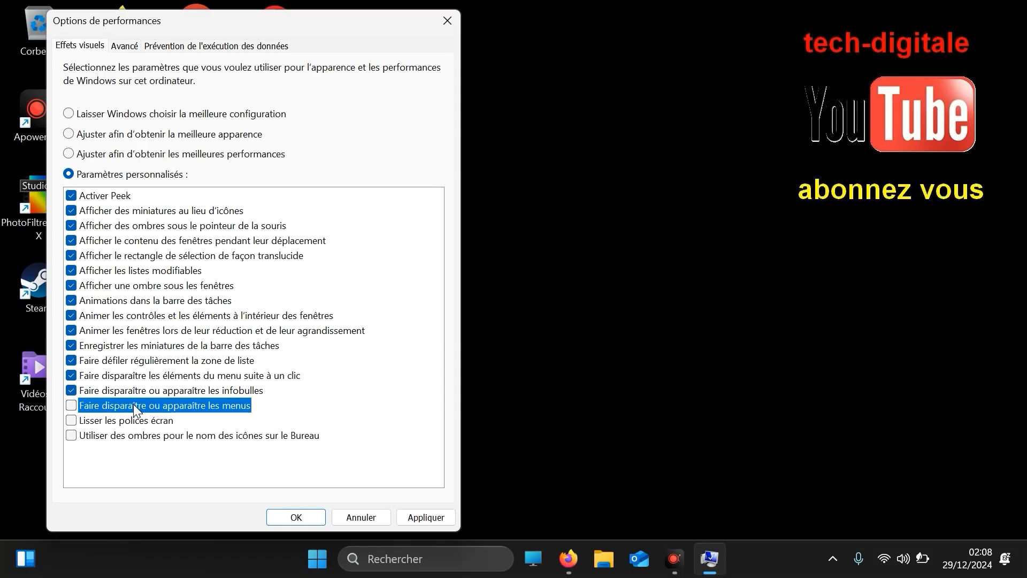
left_click(133, 389)
left_click(134, 375)
left_click(135, 360)
left_click(138, 346)
left_click(137, 331)
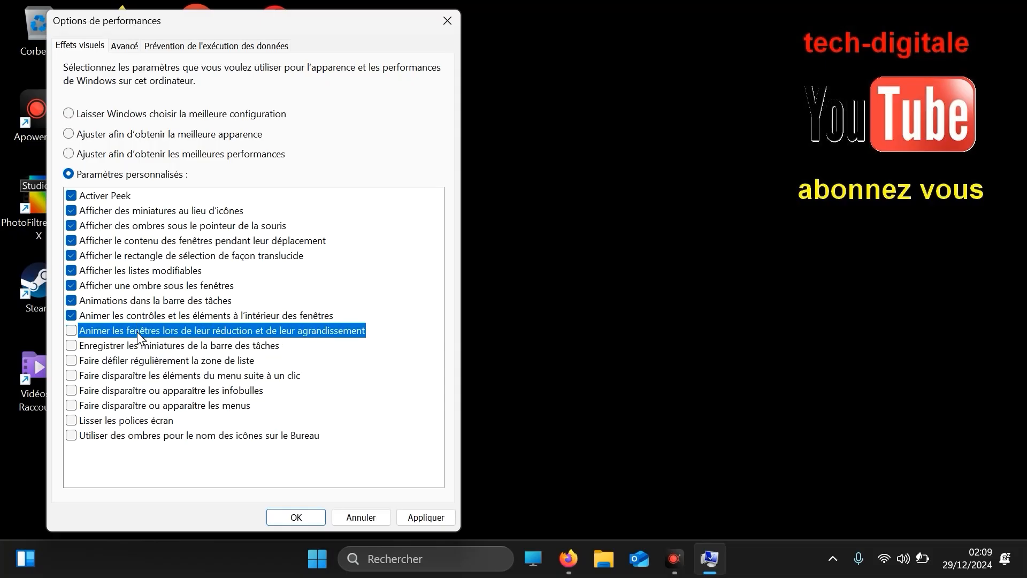
left_click(140, 314)
left_click(137, 299)
left_click(137, 286)
left_click(130, 268)
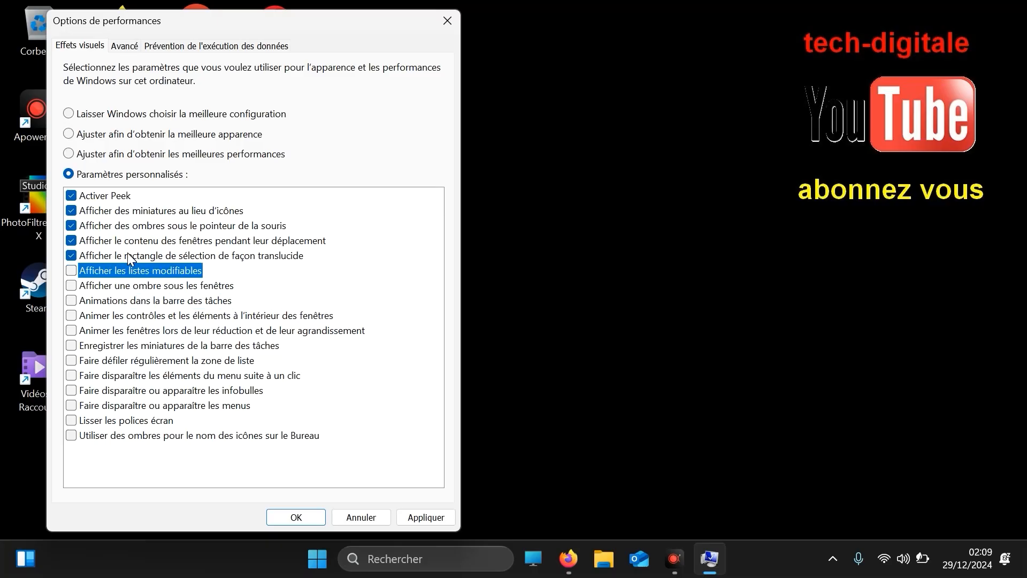
left_click(127, 254)
left_click(126, 241)
left_click(126, 225)
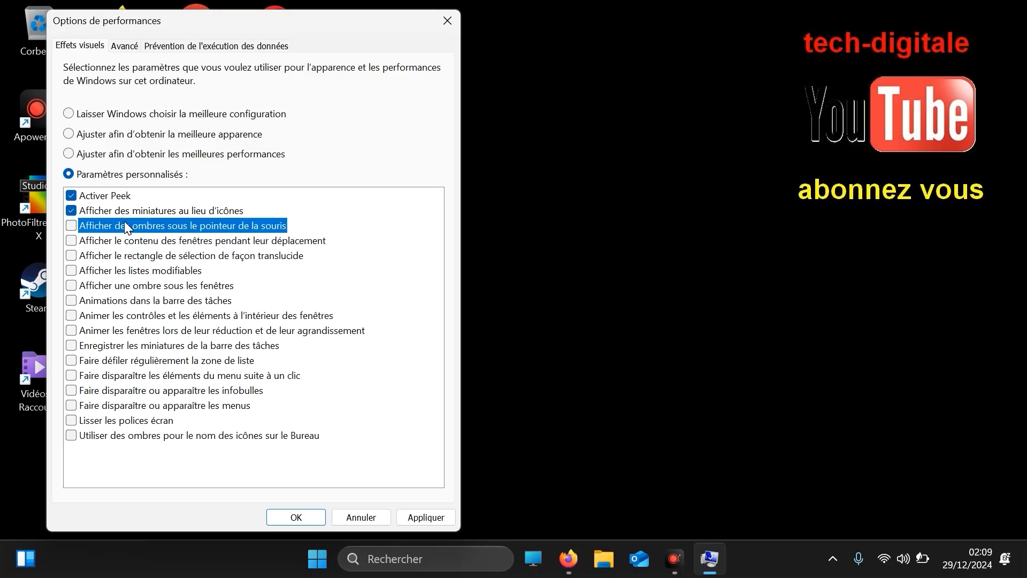
left_click(117, 210)
left_click(111, 192)
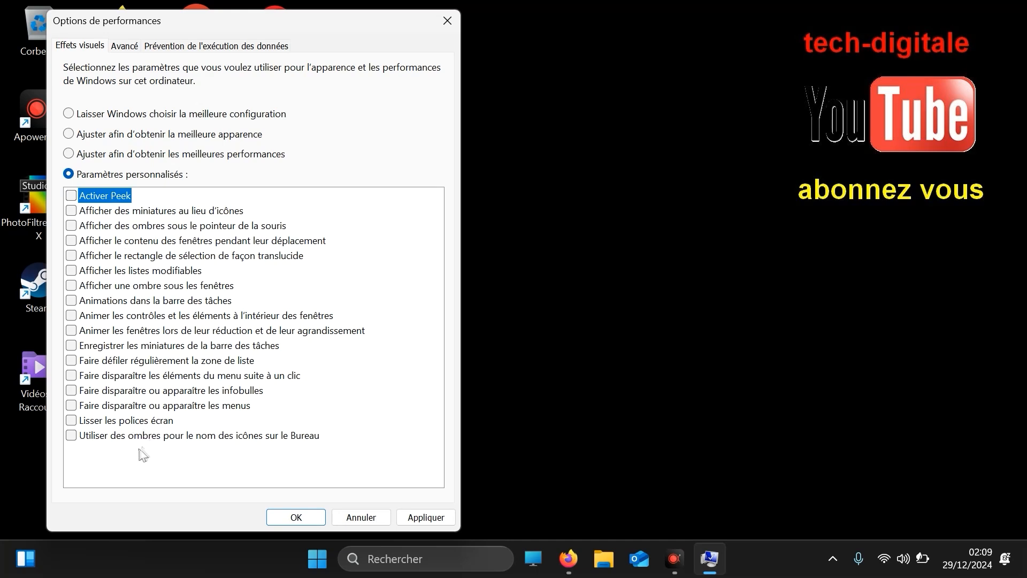
Turn Lisser les polices écran back on and apply the custom visual effects settings
left_click(73, 420)
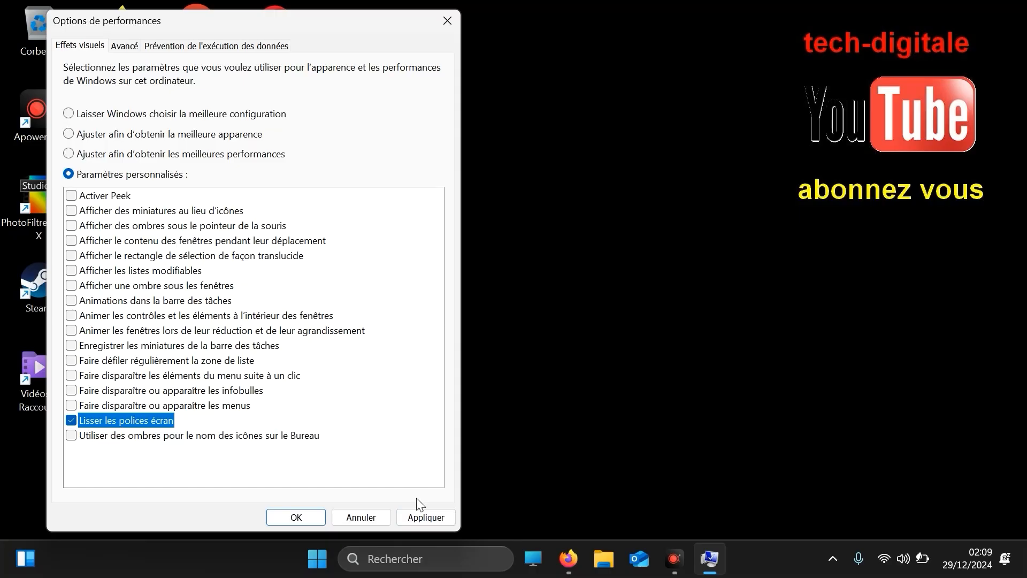
left_click(424, 517)
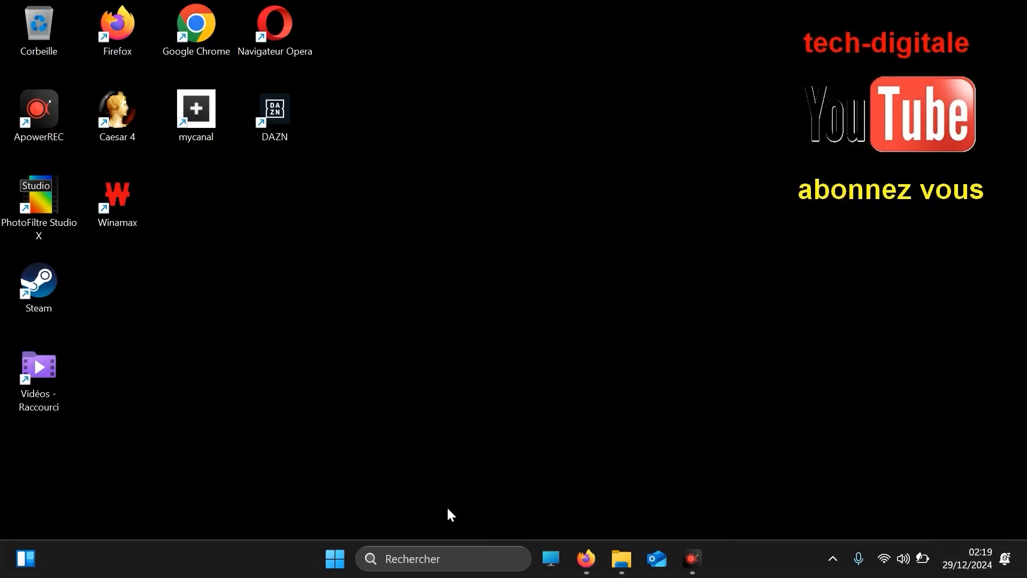
Search Windows for "graphique" and open Paramètres graphiques
left_click(424, 557)
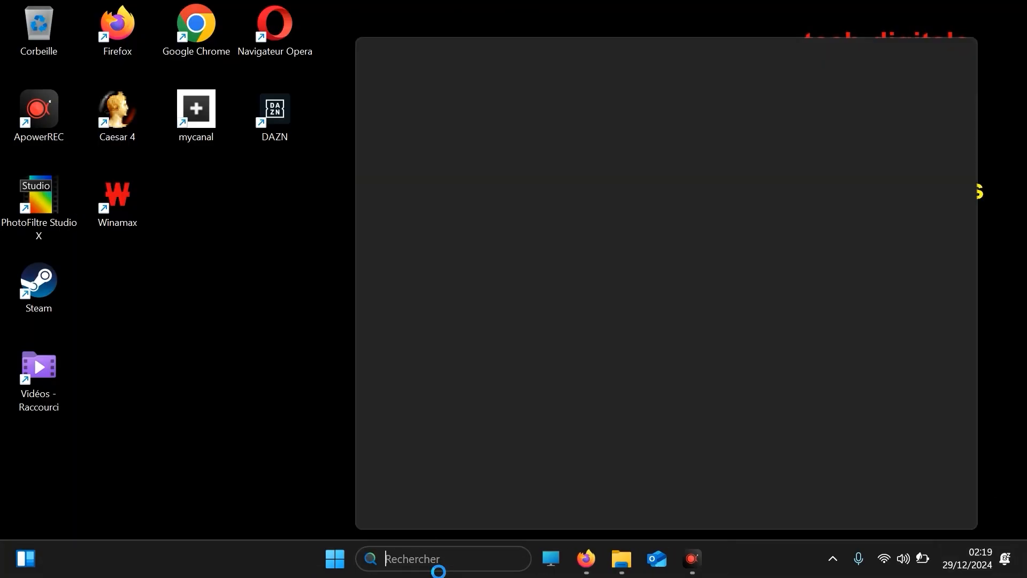
type("gra")
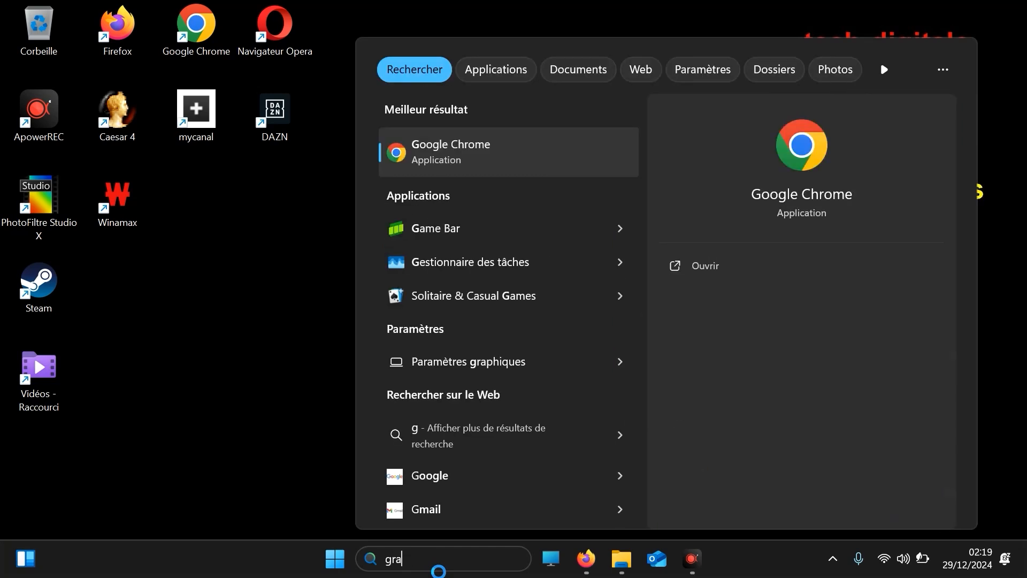
type("phique")
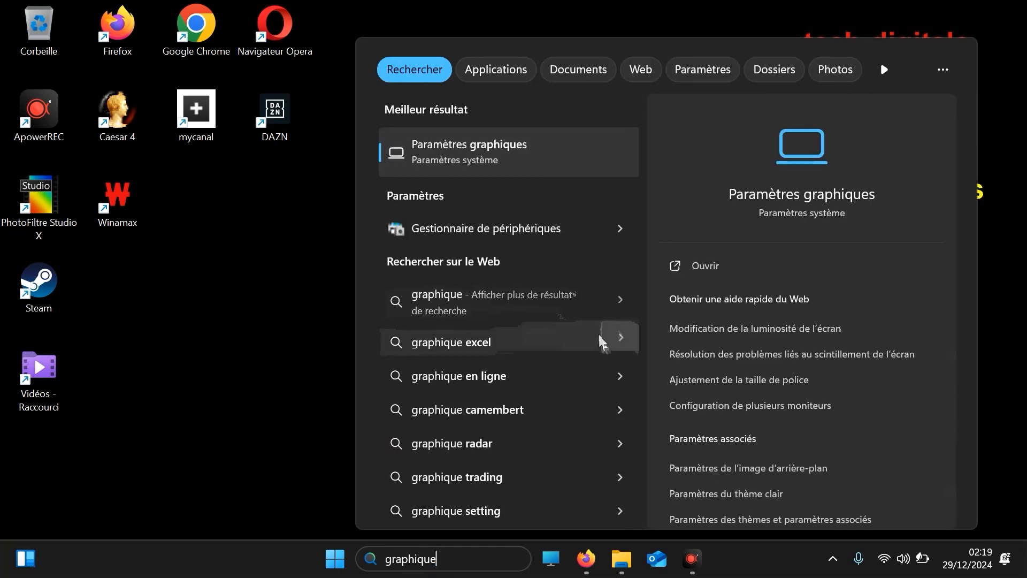
left_click(482, 155)
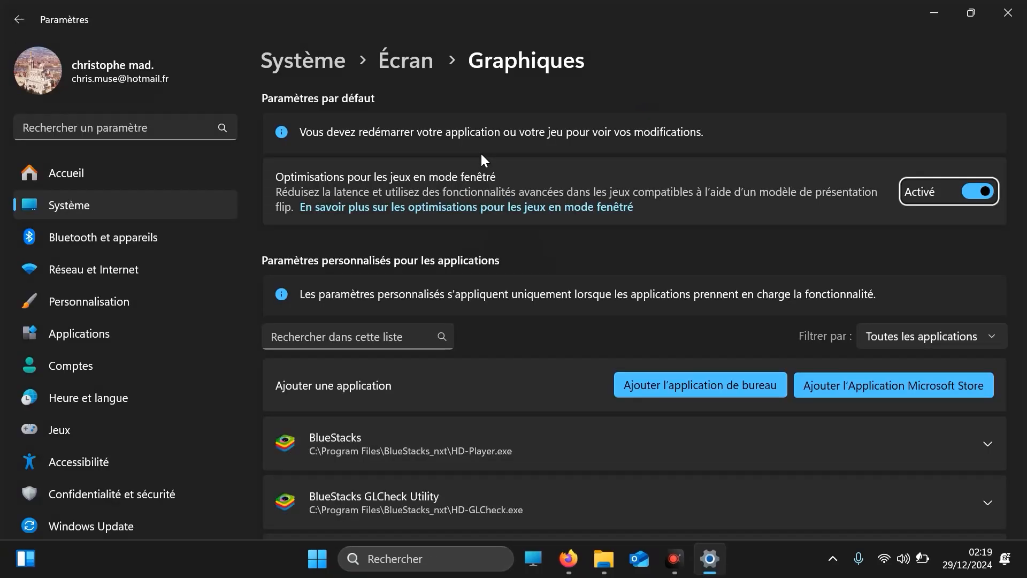
Set the GPU preference for Microsoft Excel to Hautes performances (AMD Radeon(TM) Vega 8 Graphics)
mouse_move(1022, 179)
left_mouse_down()
mouse_move(1023, 435)
mouse_move(1024, 324)
left_mouse_up()
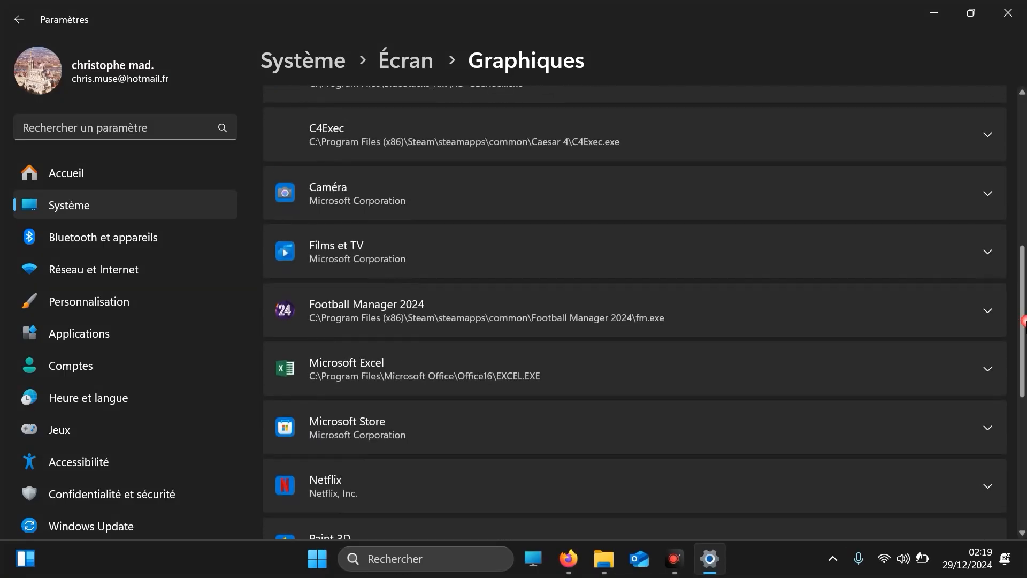
left_click(987, 370)
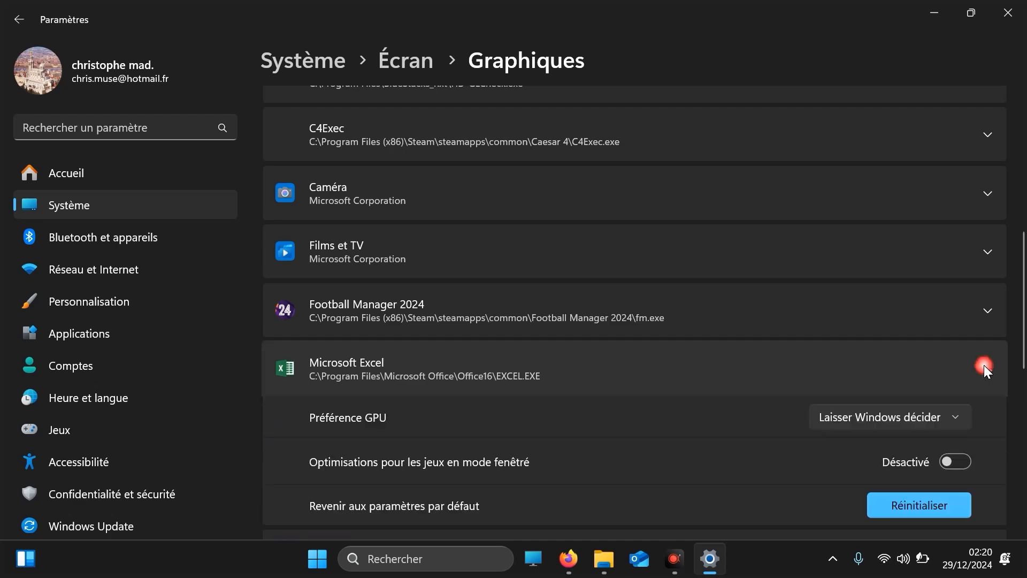
left_click(902, 419)
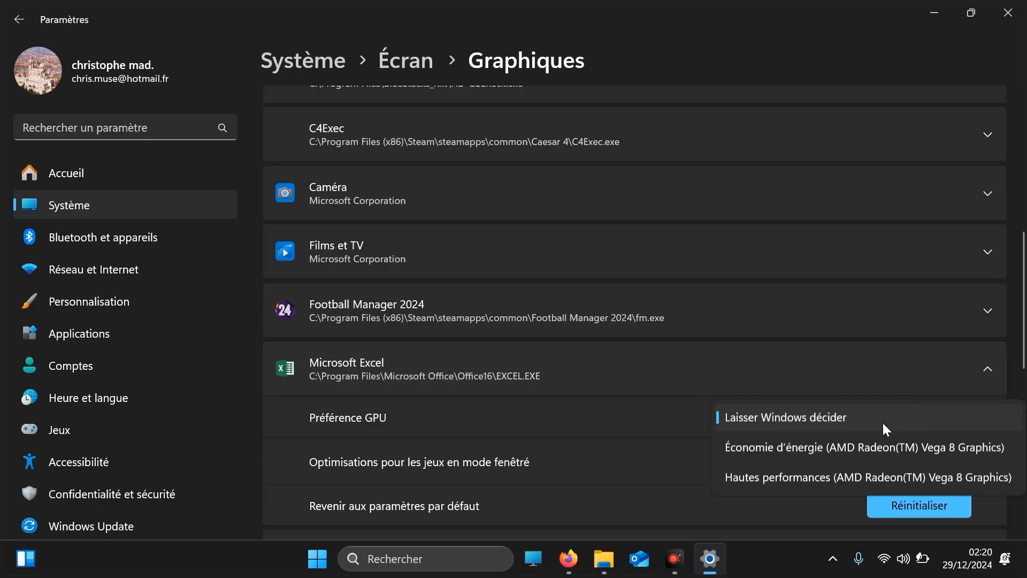
left_click(863, 477)
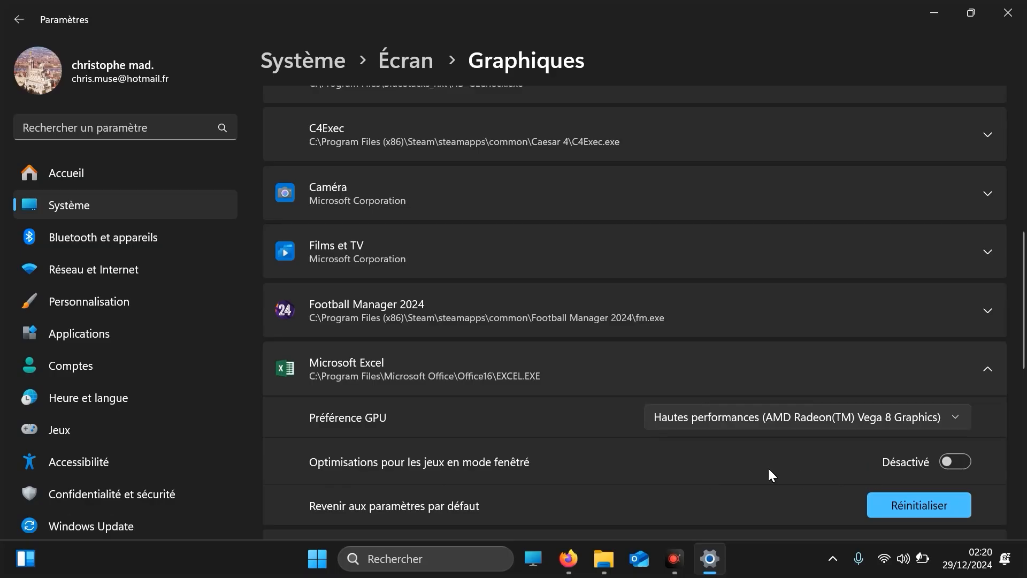
Start adding a desktop application to the custom graphics list and browse up to the root of the local disk
scroll(1025, 357, "down", 2)
scroll(1024, 358, "down", 5)
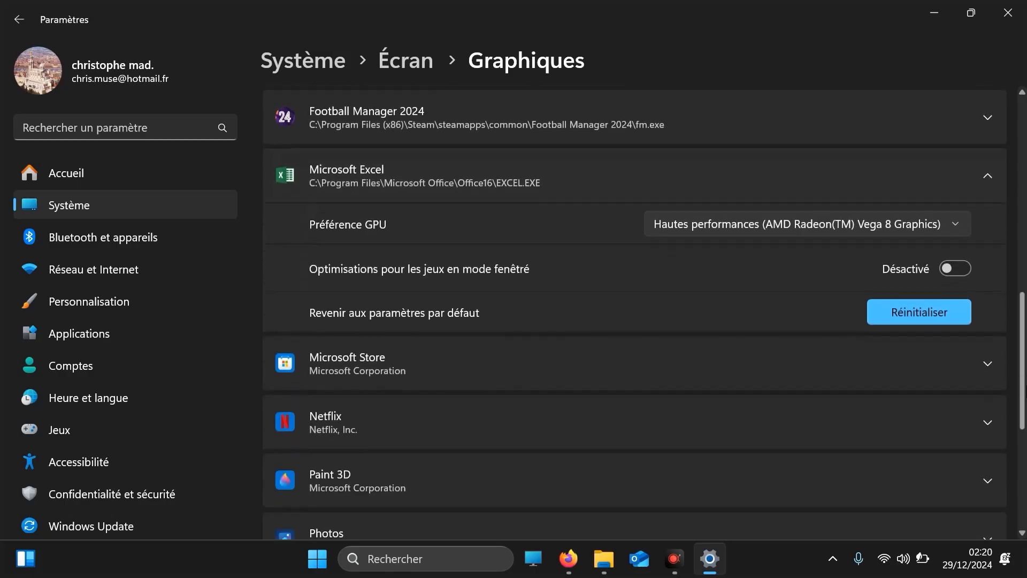
scroll(1025, 357, "up", 7)
scroll(1024, 357, "down", 8)
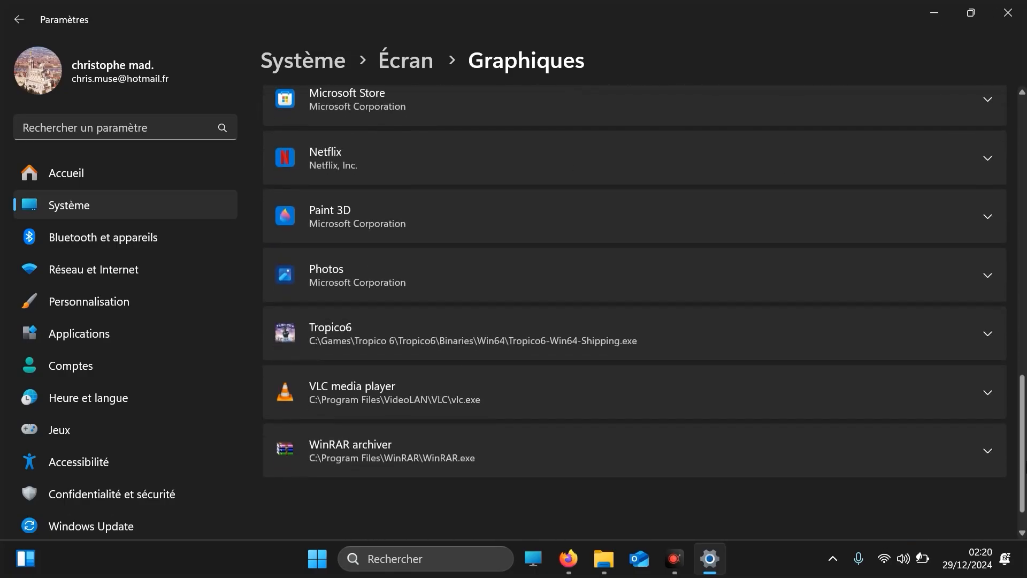
scroll(1023, 167, "up", 12)
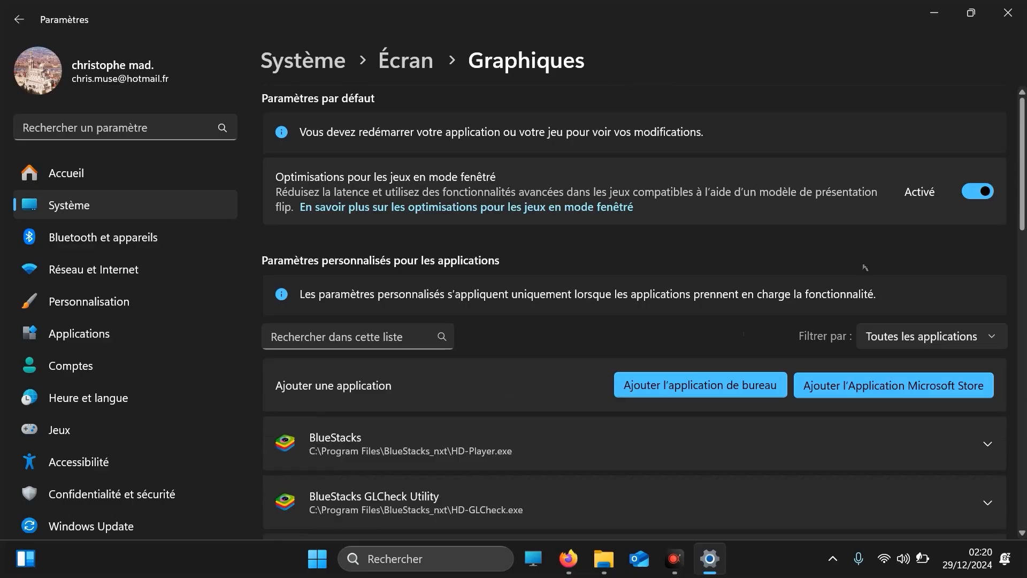
left_click(682, 390)
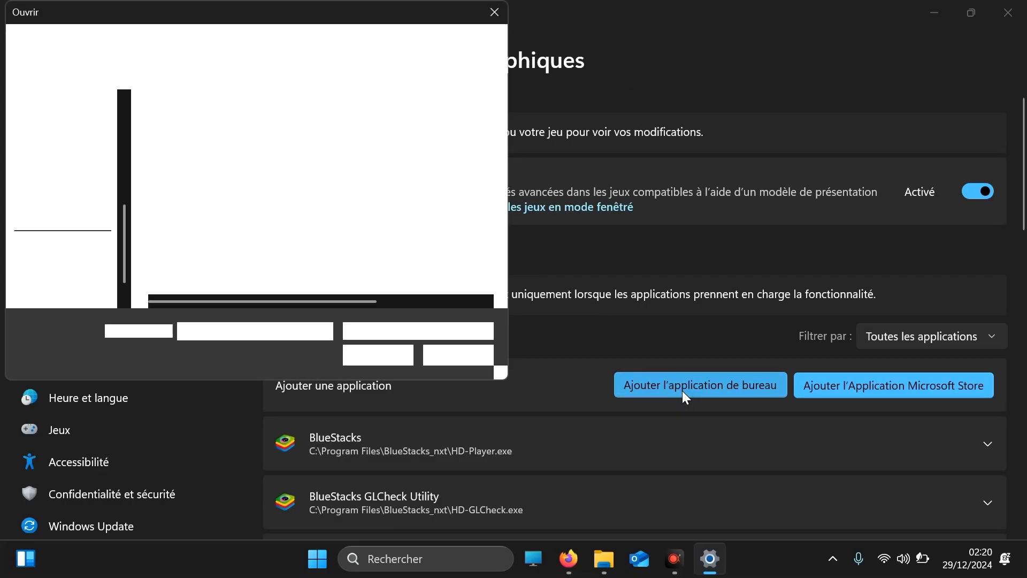
left_click_drag(502, 116, 503, 87)
left_click(162, 44)
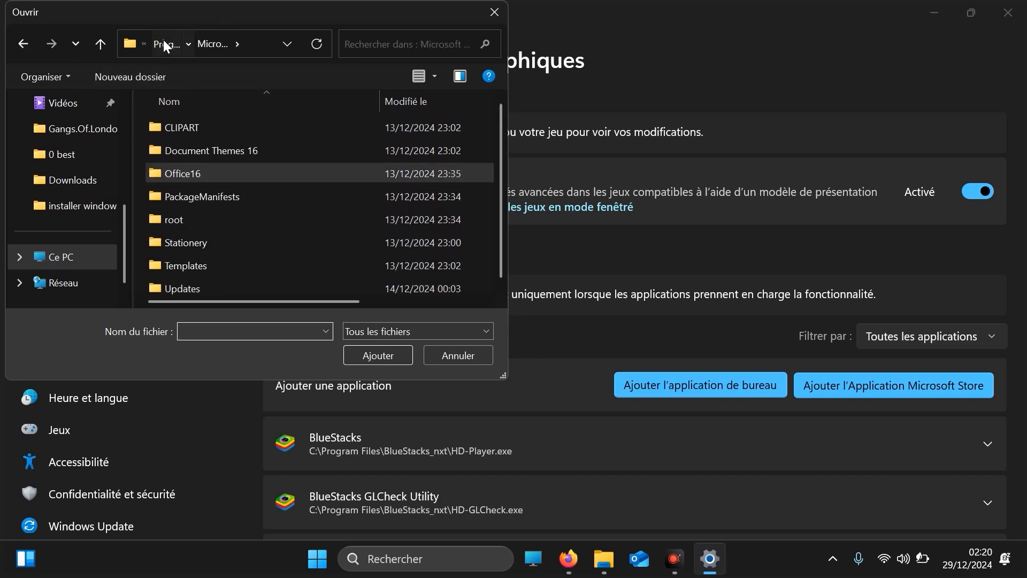
left_click(164, 41)
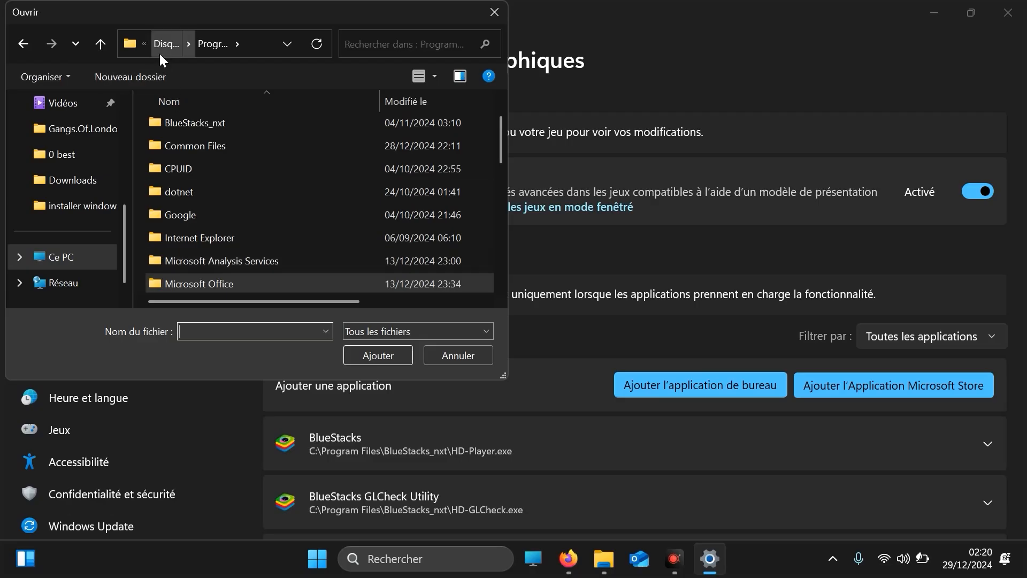
left_click(159, 44)
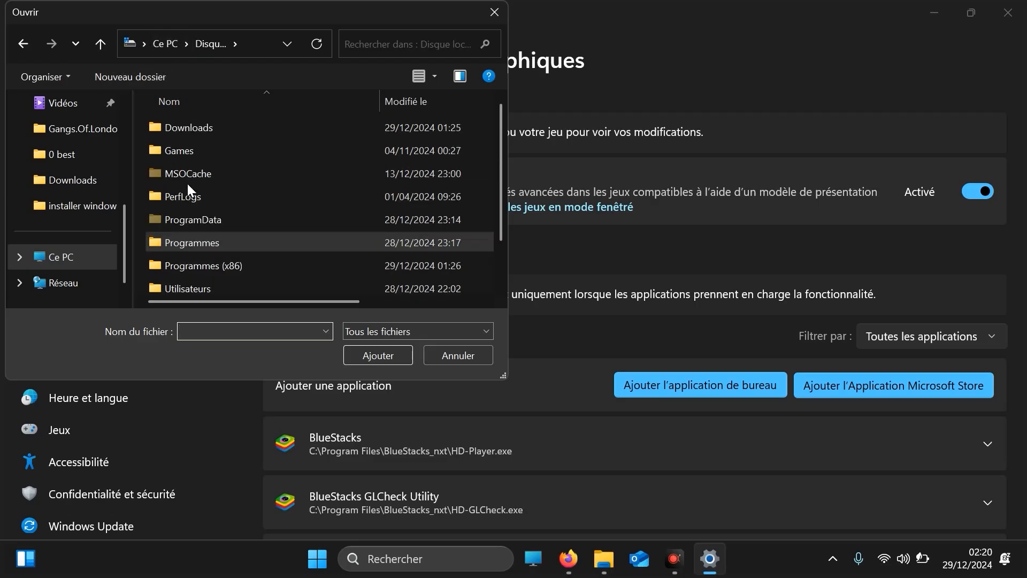
double_click(229, 248)
mouse_move(500, 126)
left_mouse_down()
mouse_move(510, 165)
mouse_move(518, 136)
left_mouse_up()
left_click(145, 43)
left_click(160, 46)
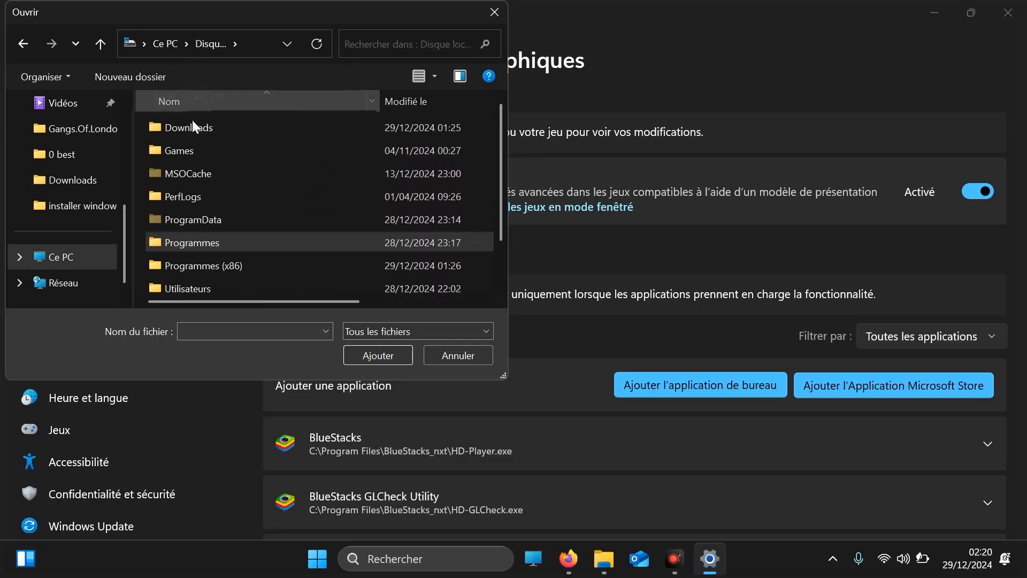
Add pfstudiox from the PhotoFiltre Studio X folder in Programmes (x86) to the custom graphics applications
double_click(217, 263)
left_click_drag(503, 146, 522, 221)
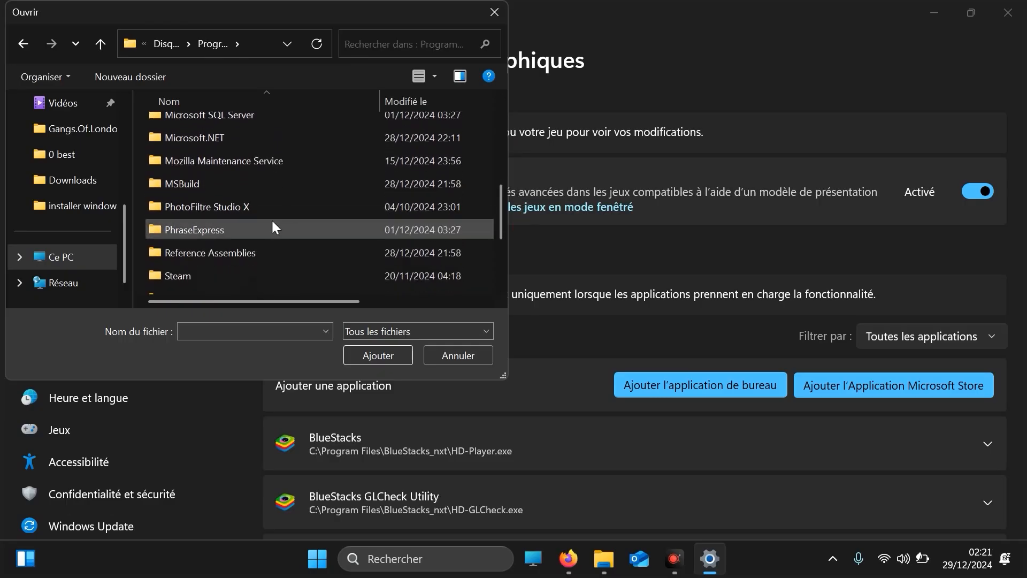
double_click(267, 213)
left_click_drag(499, 155, 516, 248)
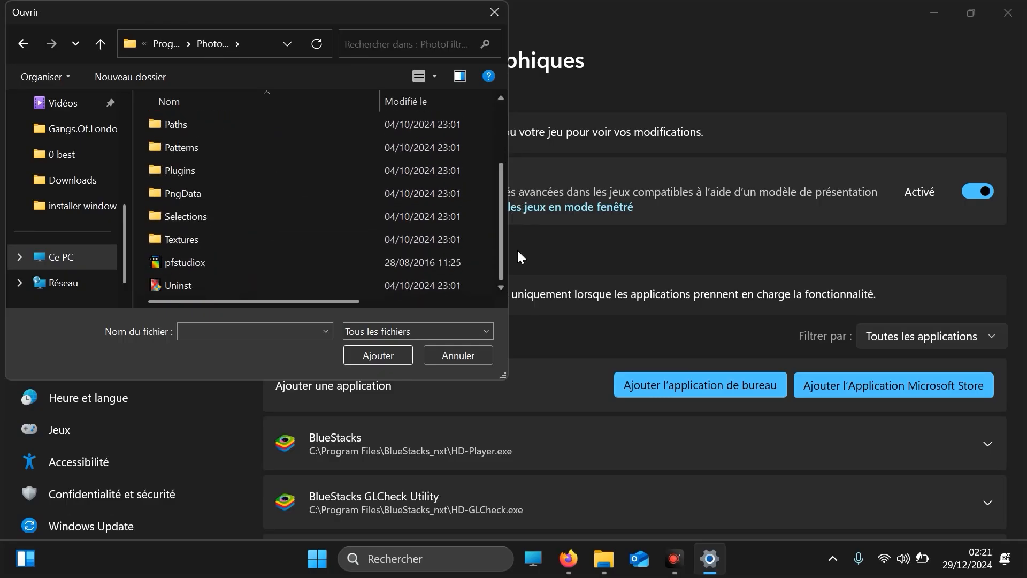
double_click(186, 262)
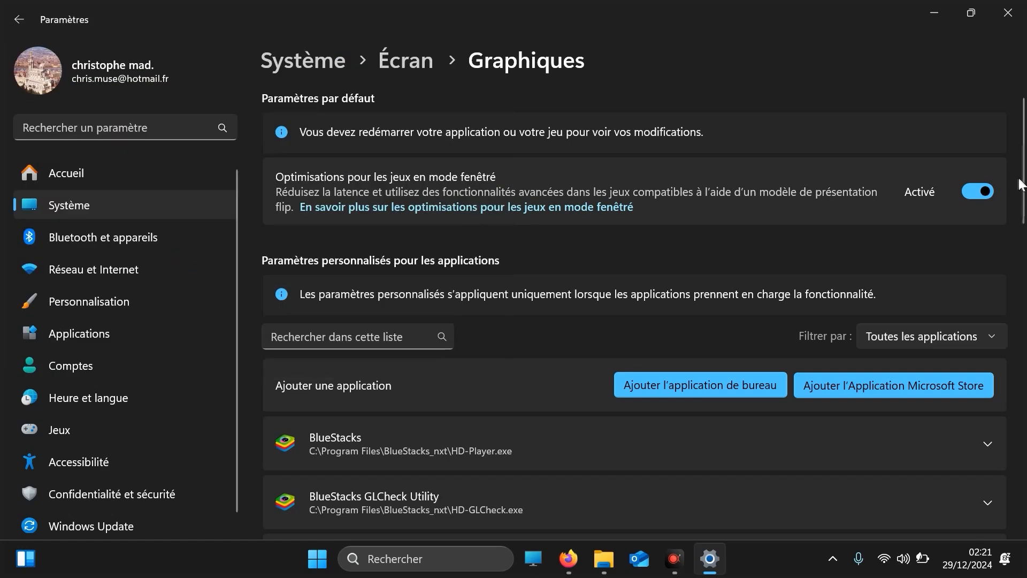
Set PhotoFiltre Studio X's GPU preference to Hautes performances (AMD Radeon(TM) Vega 8 Graphics) and turn off its Optimisations pour les jeux en mode fenêtré
left_click_drag(1023, 198, 1026, 454)
left_click(987, 287)
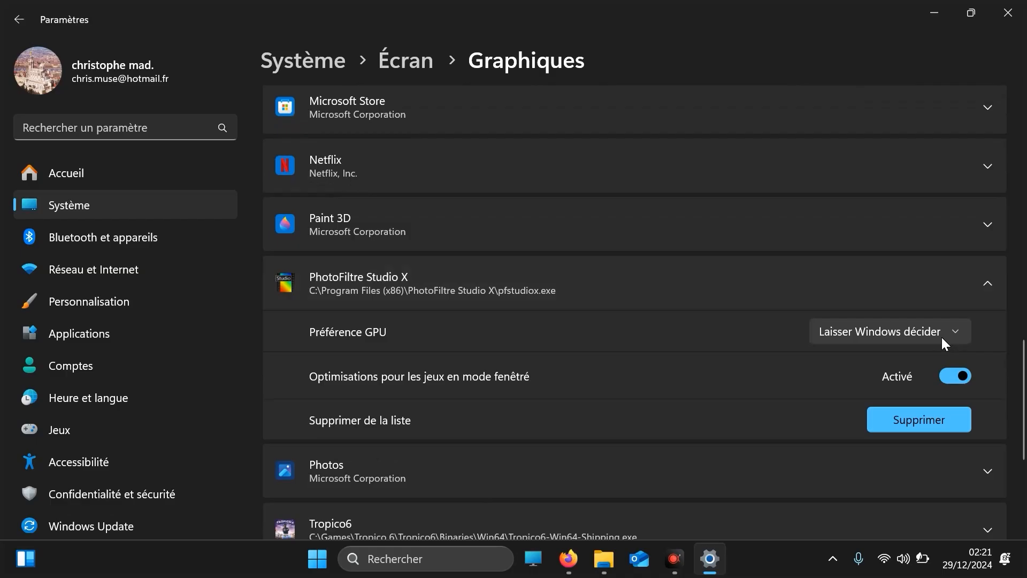
left_click(926, 335)
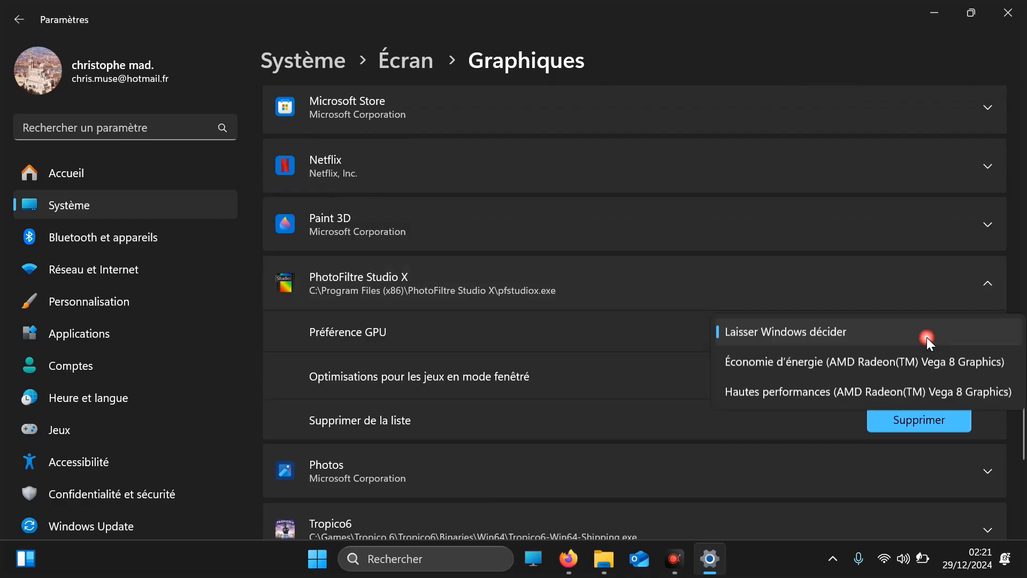
left_click(855, 390)
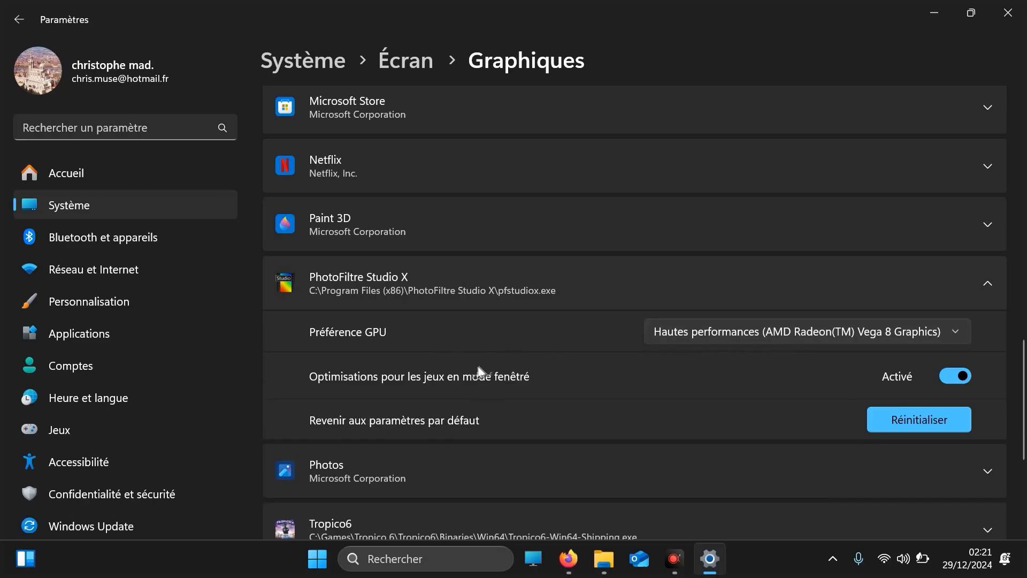
left_click(951, 372)
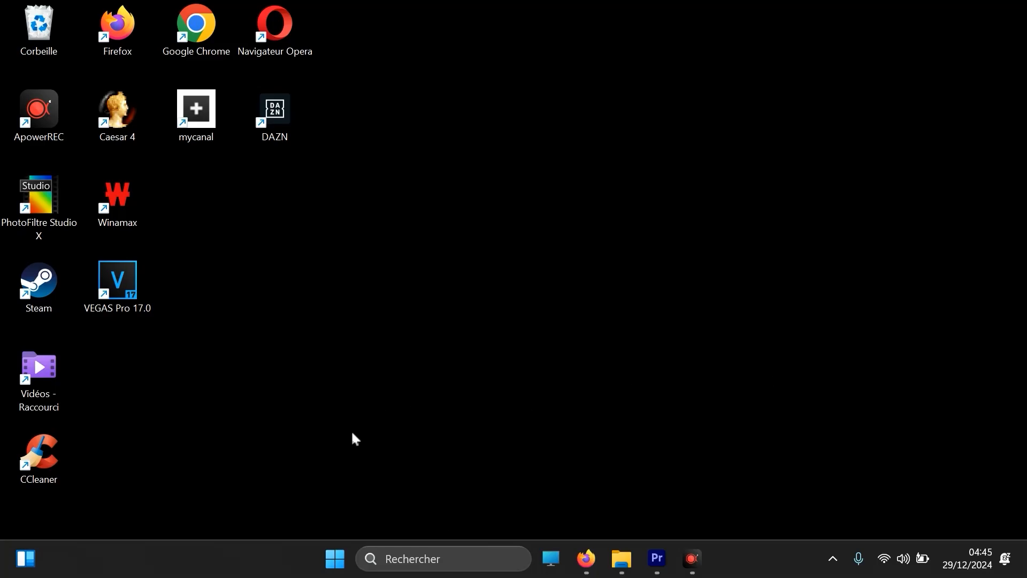
Search Windows for "alimentation" and open Choisir un mode de gestion d'alimentation
left_click(447, 559)
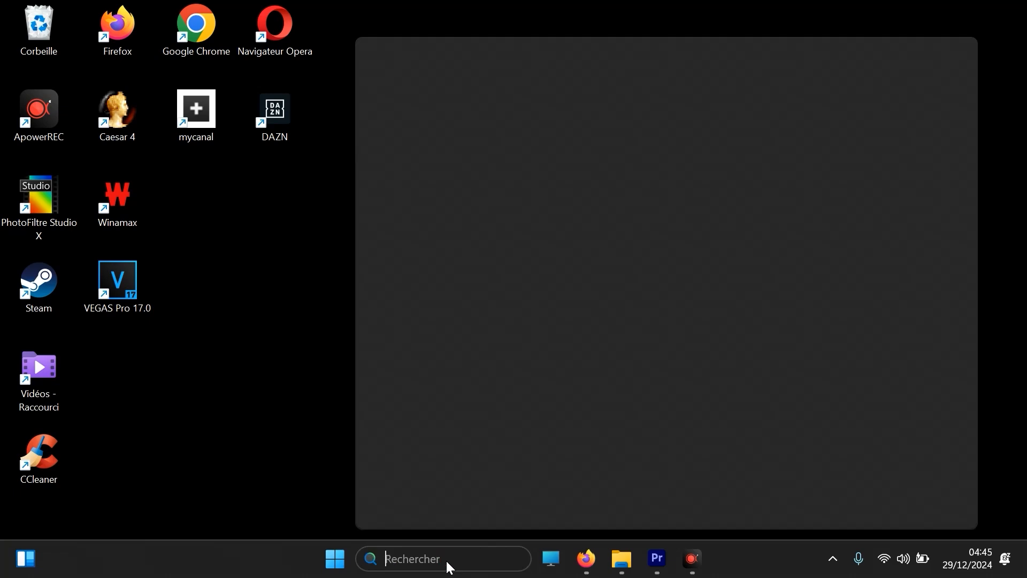
type("alimen")
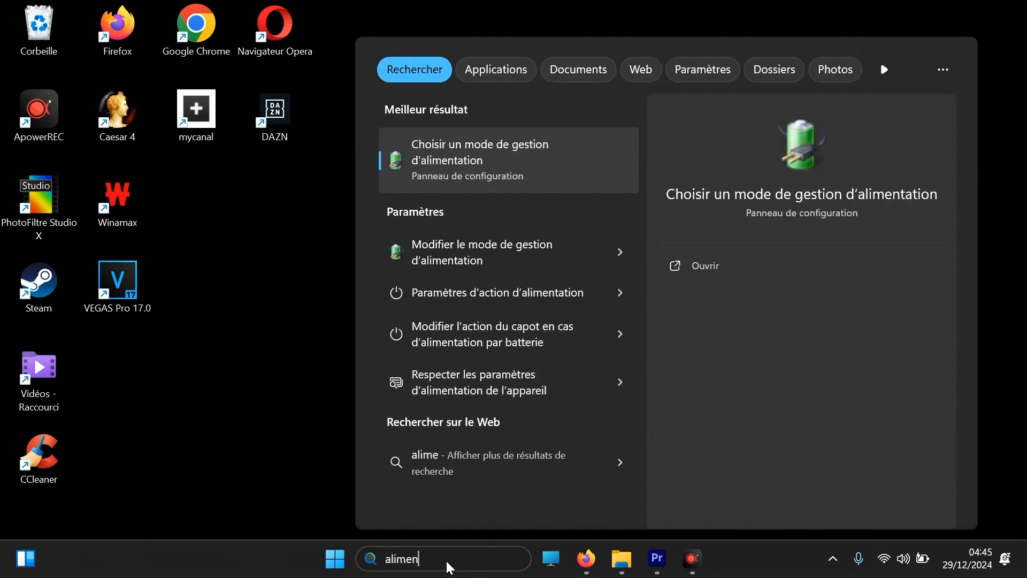
type("tation")
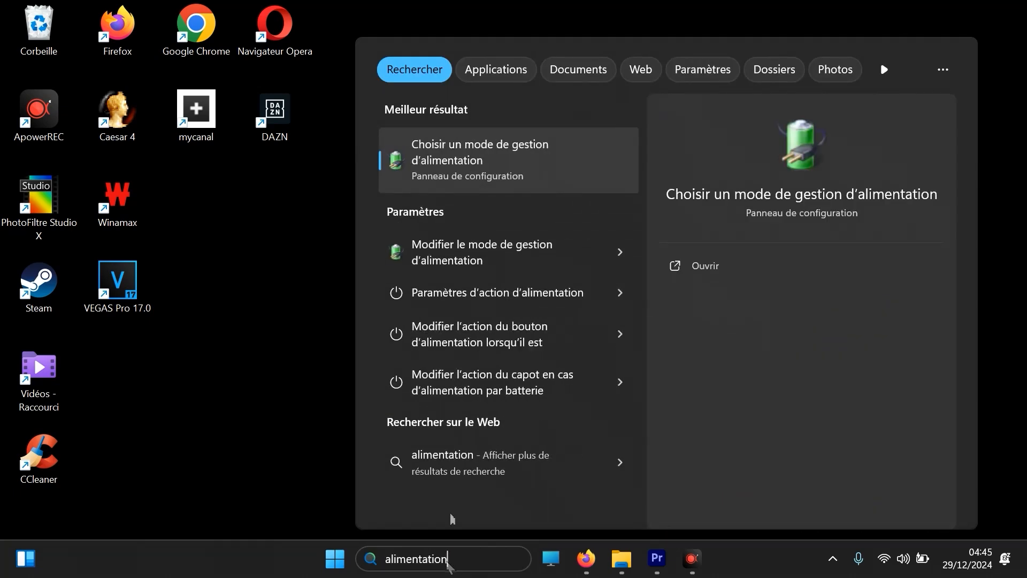
left_click(505, 165)
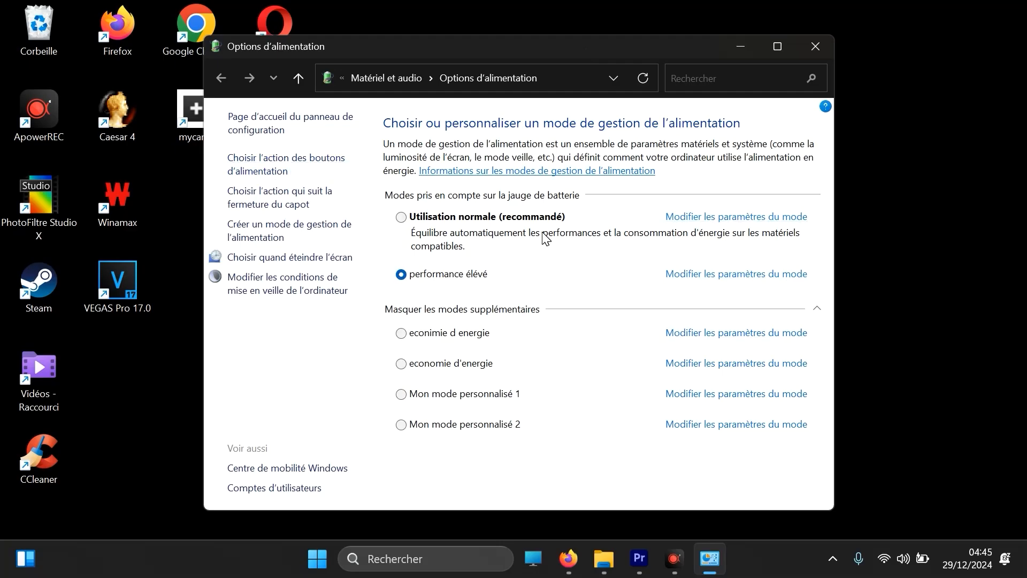
Try to create a power plan named "economie d'energie" based on Économie d'énergie, and return to the power plan list
left_click(276, 227)
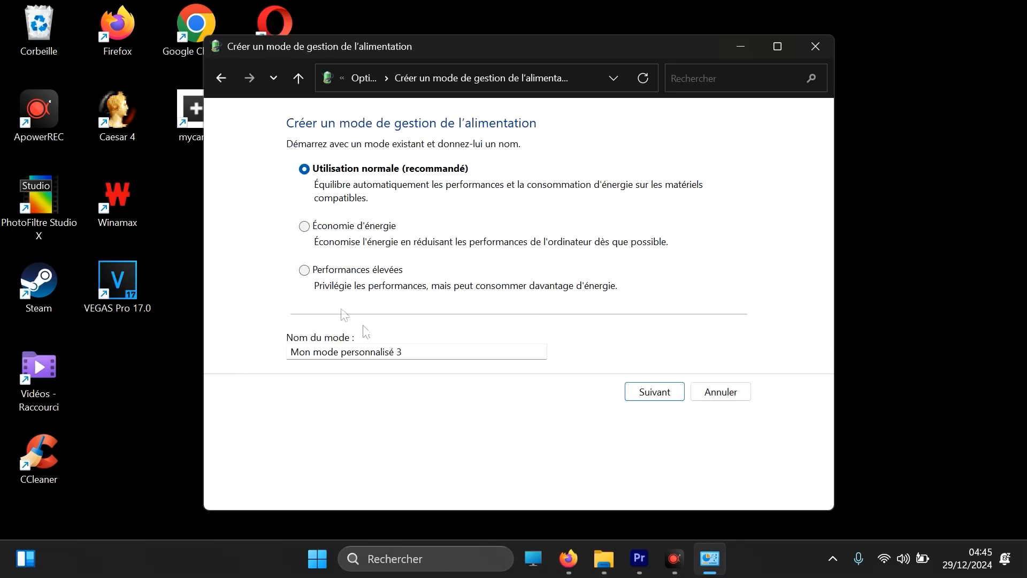
left_click(360, 228)
left_click_drag(292, 352, 449, 331)
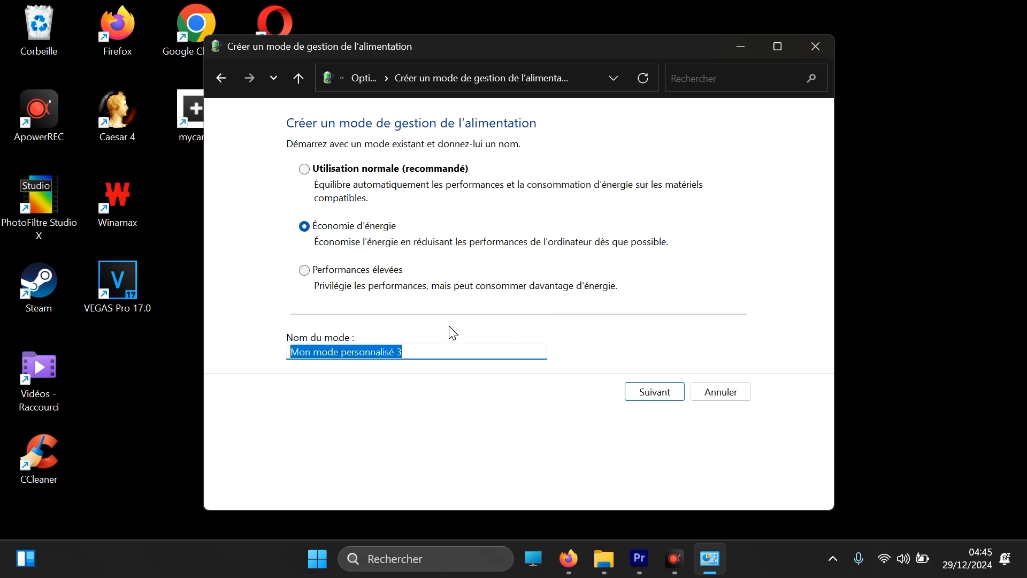
type("economie d'")
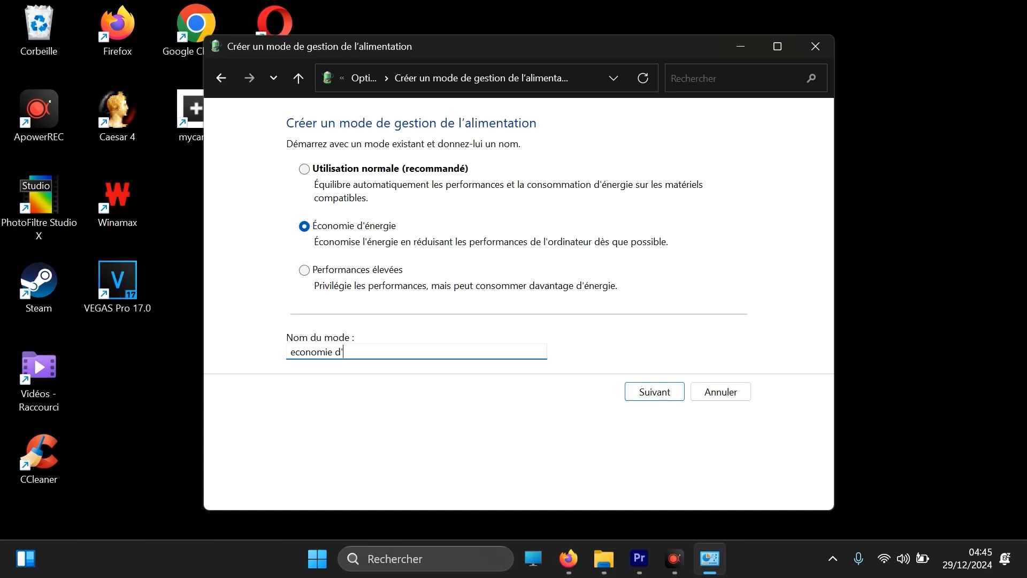
type("energie")
left_click(659, 400)
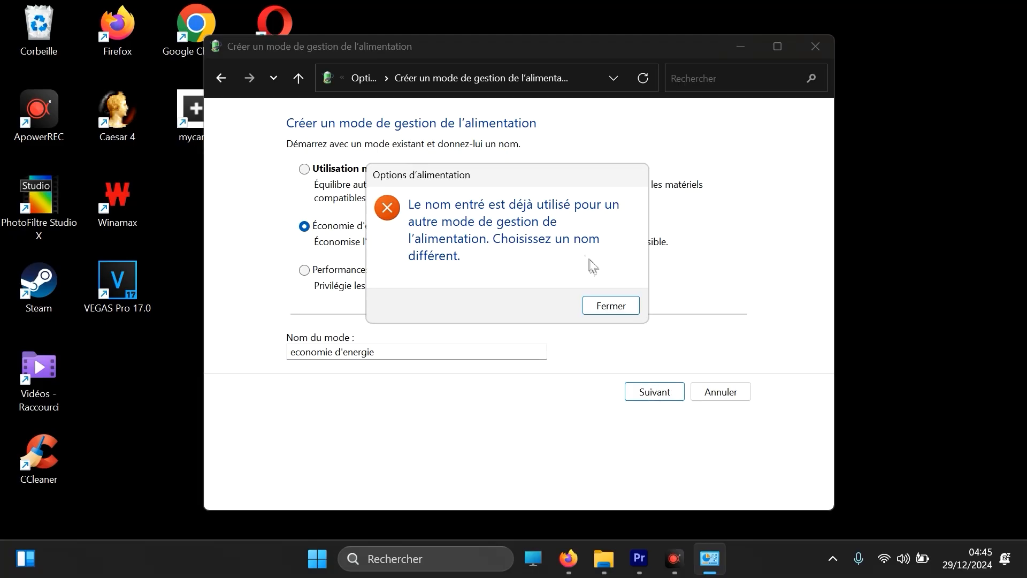
left_click(627, 307)
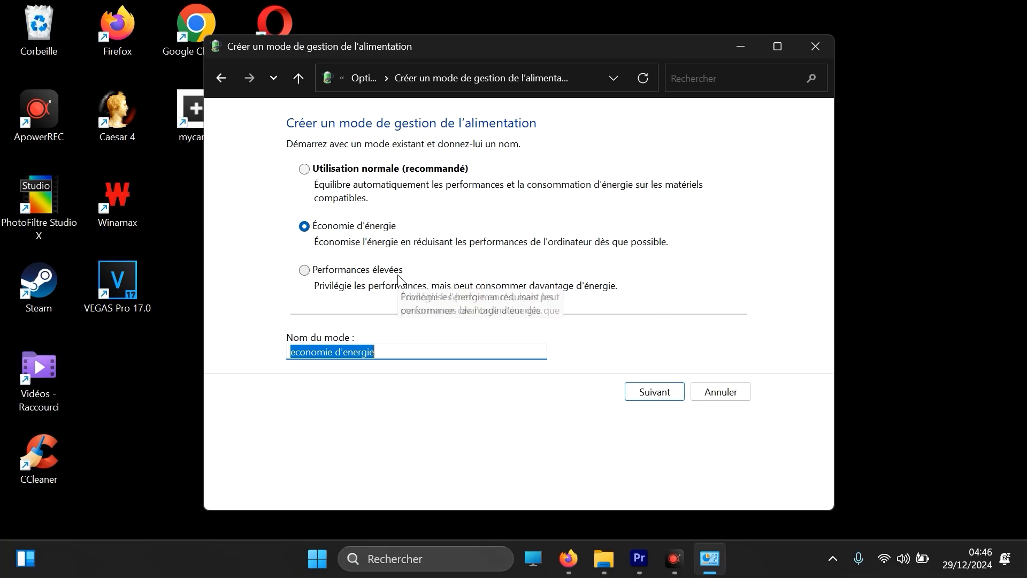
left_click(220, 79)
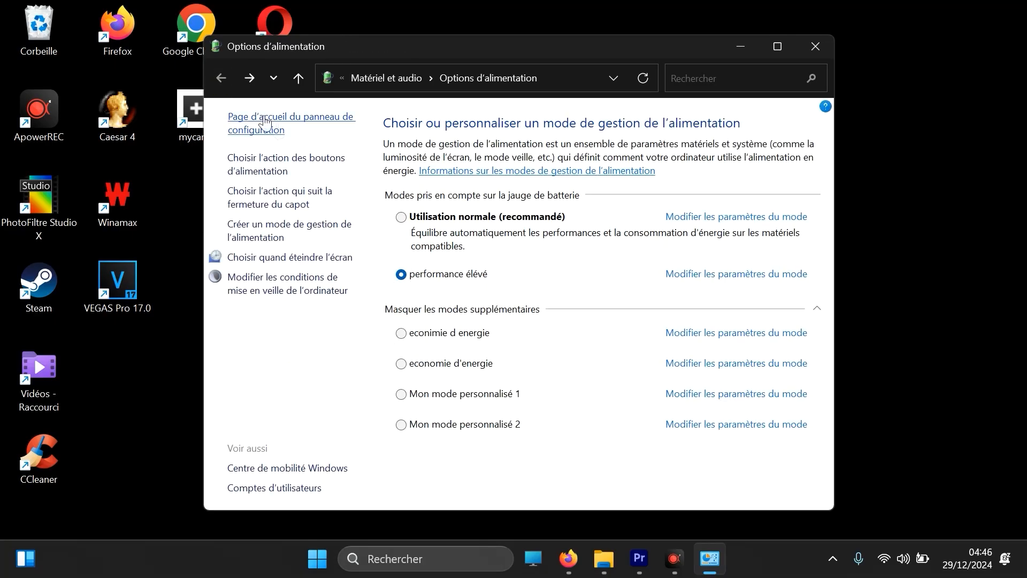
Fill in a new Performances élevées power plan named "performance elevée", go back without creating it and close the power options
left_click(271, 234)
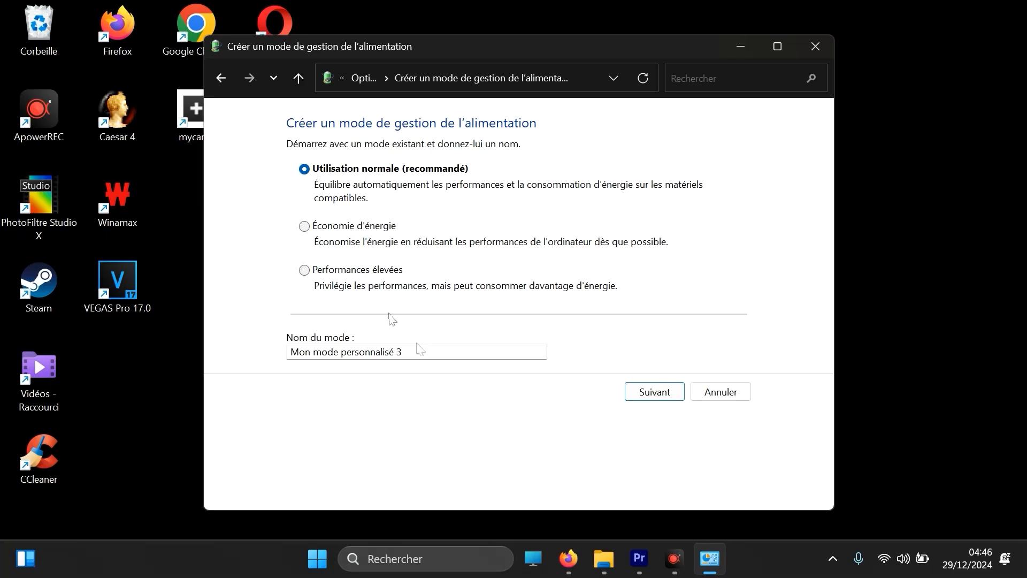
left_click(381, 273)
left_click(458, 349)
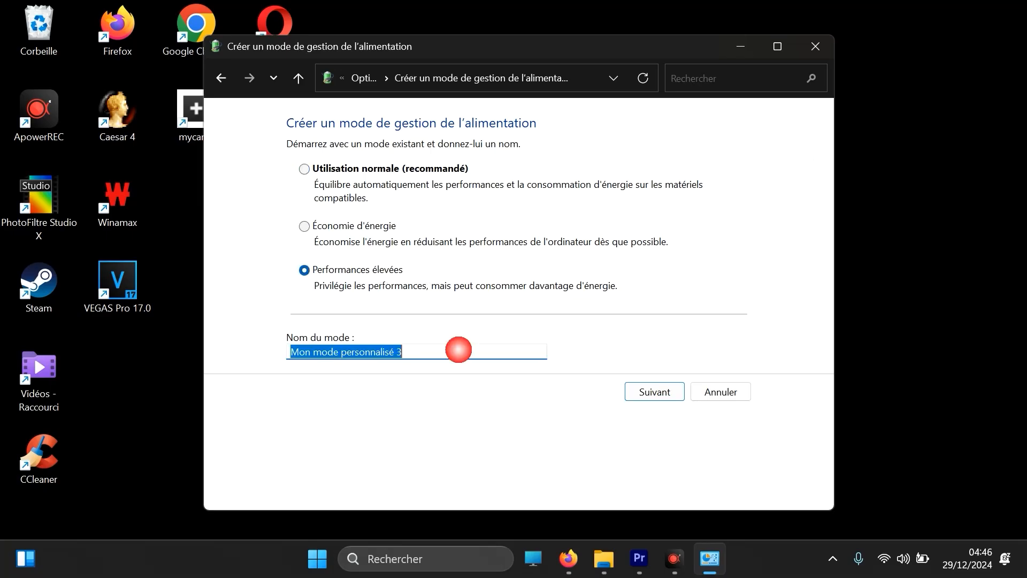
type("permorm")
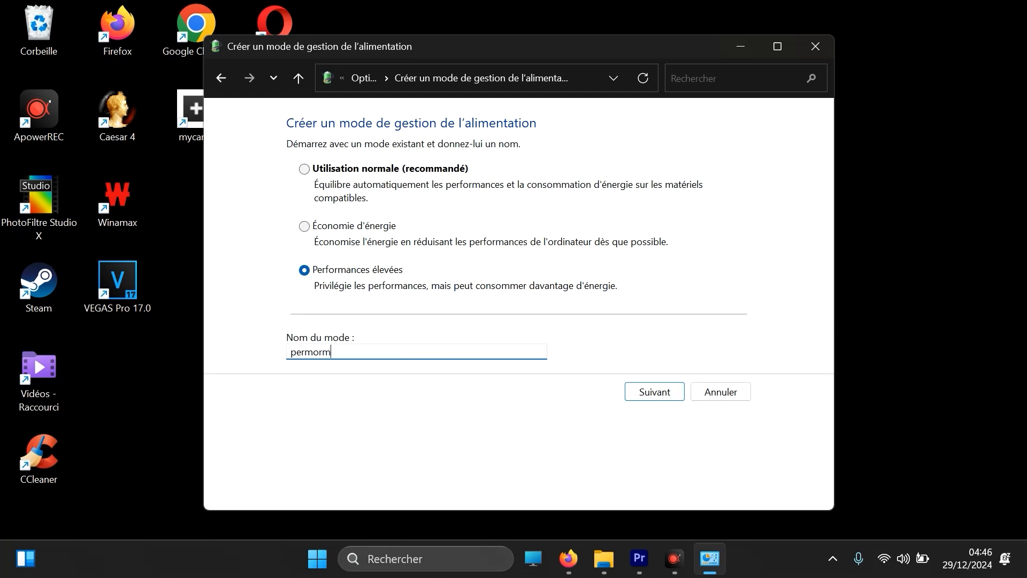
key("BackSpace")
key("BackSpace")
key("BackSpace")
key("BackSpace")
key("BackSpace")
key("BackSpace")
type("performance eleve")
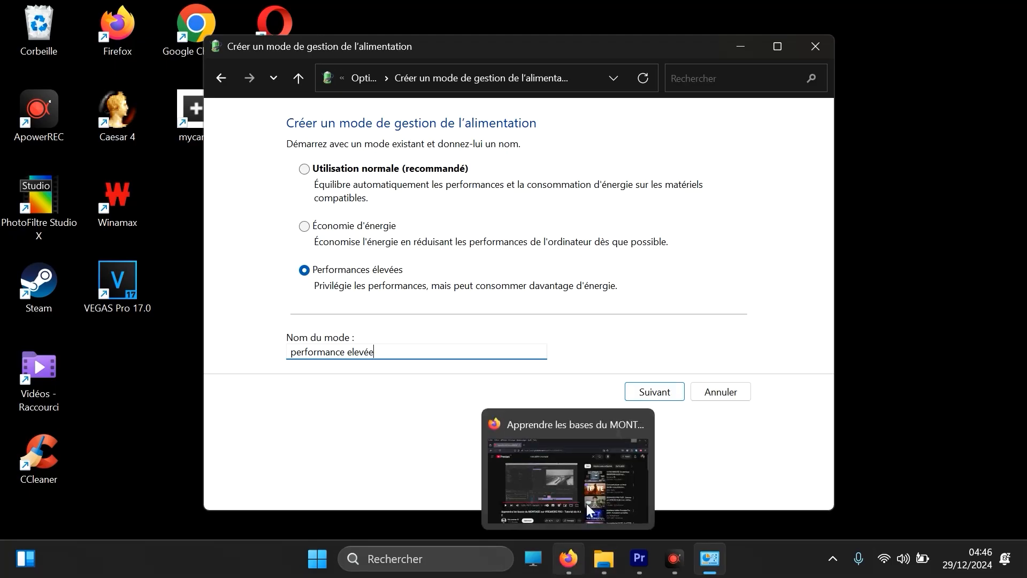
left_click(223, 77)
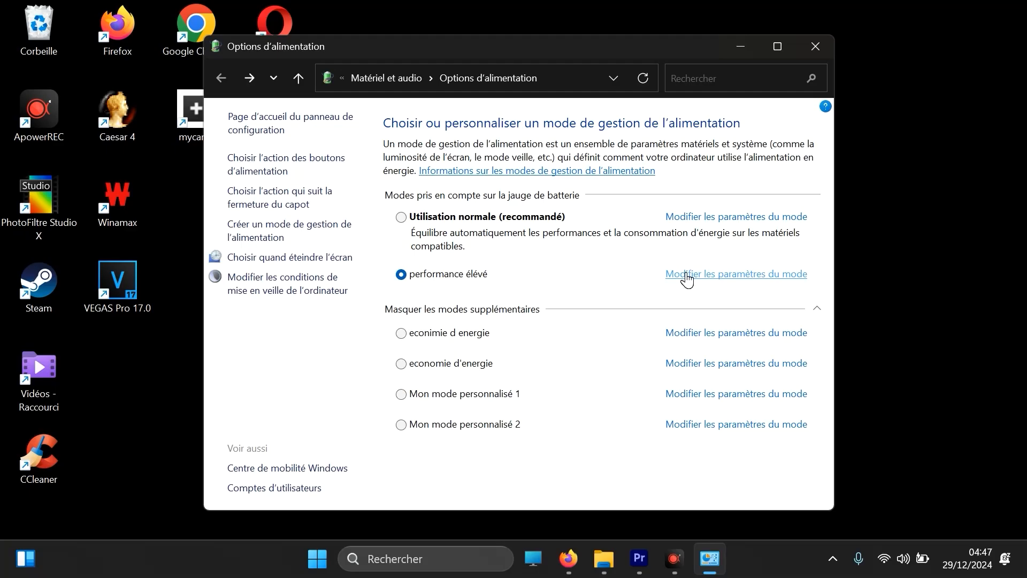
left_click(1004, 489)
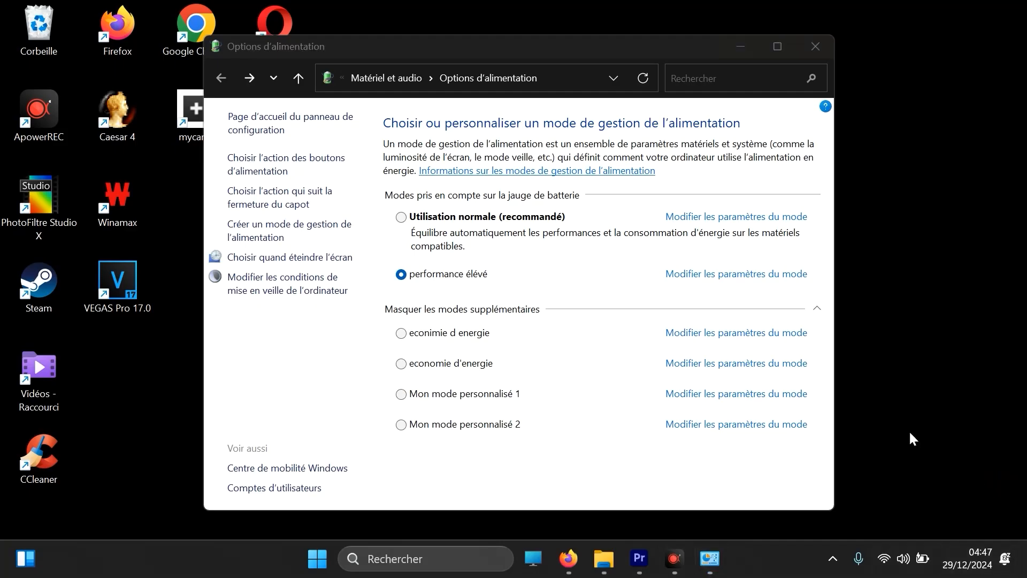
left_click(824, 42)
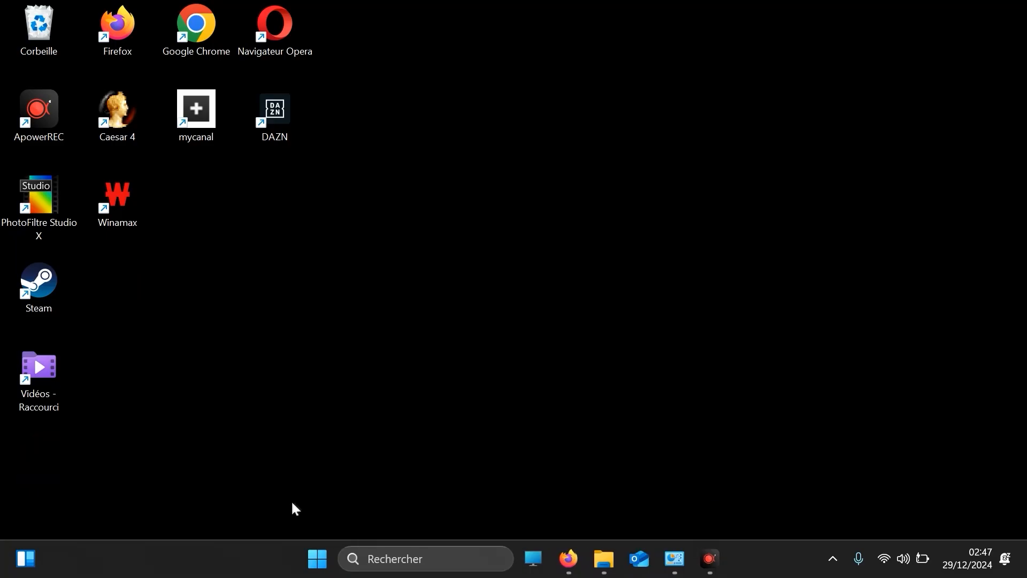
Open Windows Paramètres
left_click(435, 560)
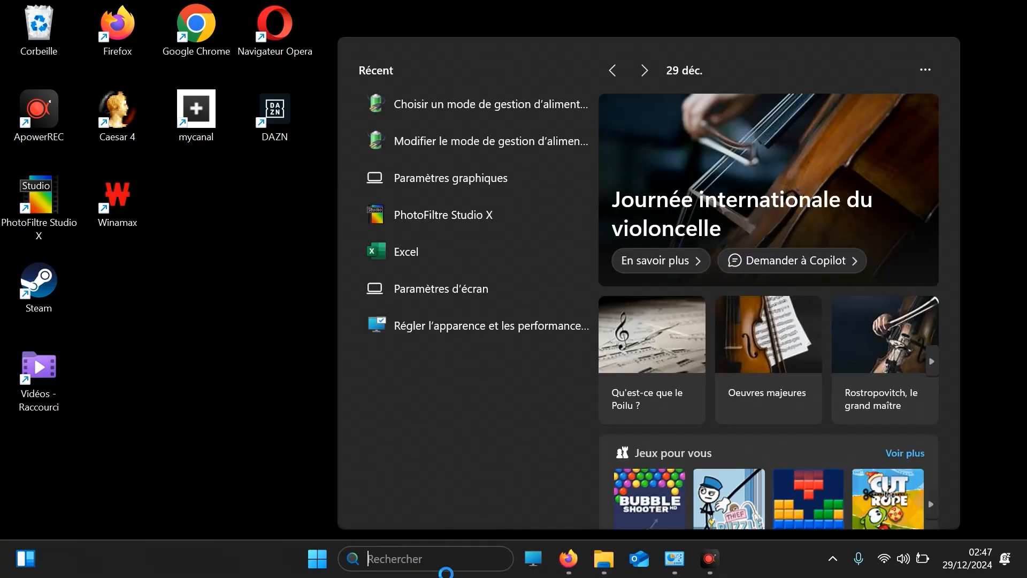
right_click(318, 561)
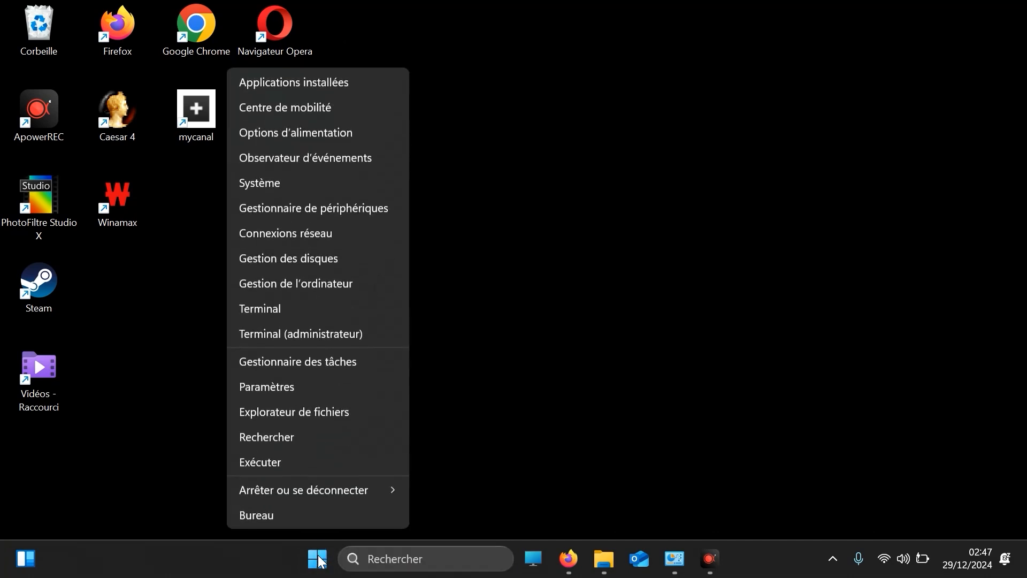
left_click(304, 389)
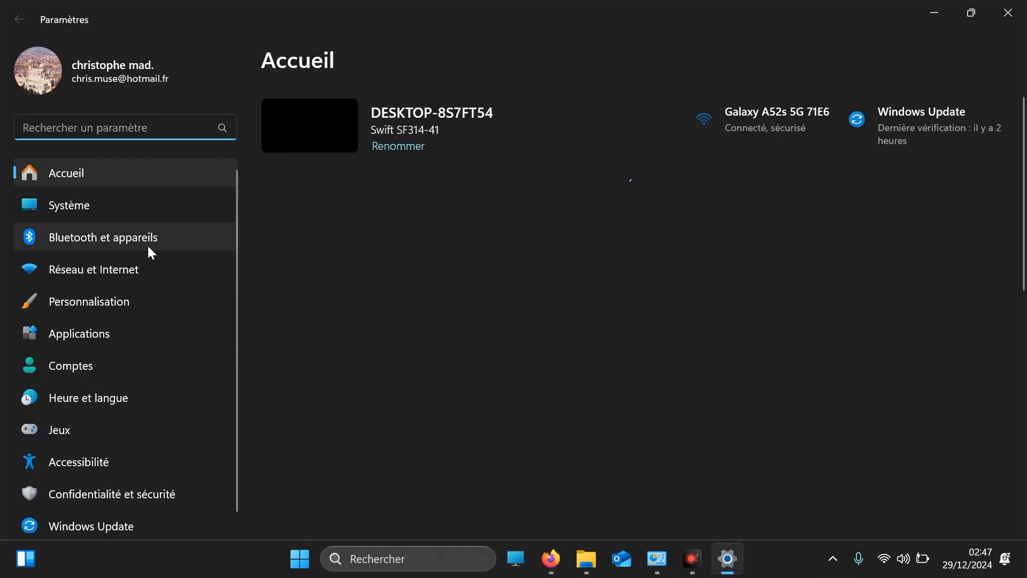
Open the advanced options of Microsoft 365 (Office) from the installed applications list
left_click(102, 333)
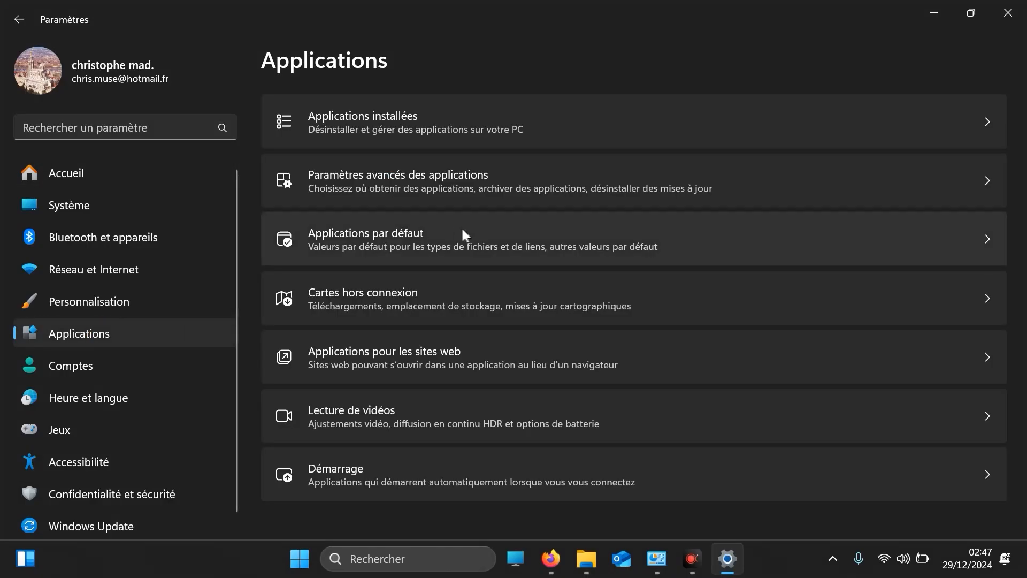
left_click(991, 127)
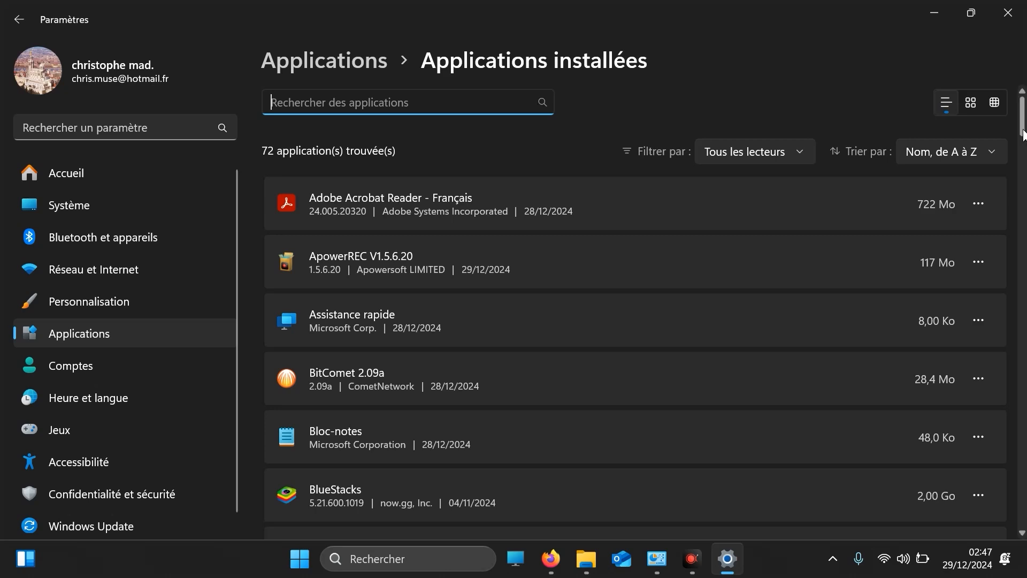
scroll(1023, 128, "down", 2)
scroll(1021, 129, "down", 1)
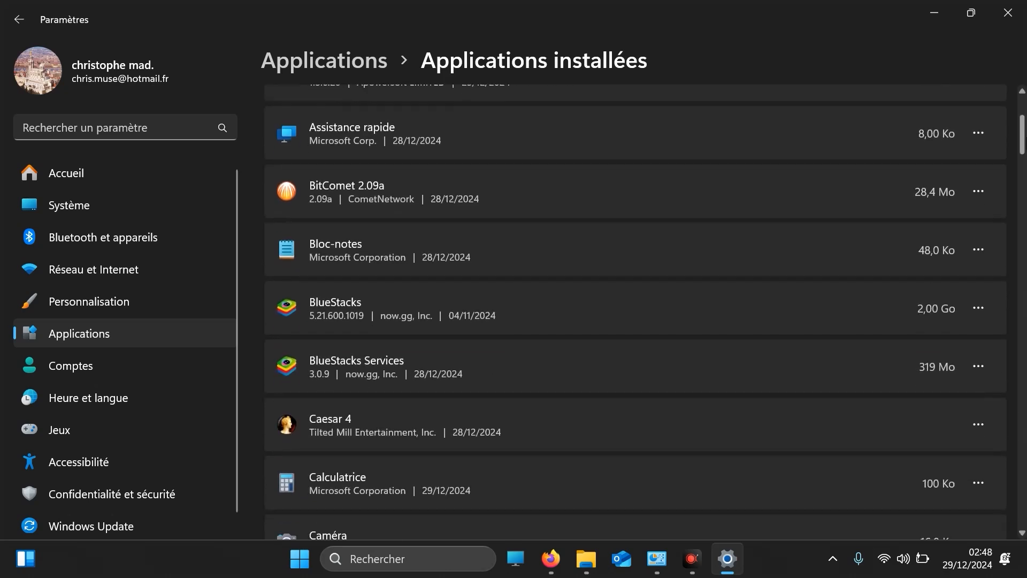
scroll(1022, 129, "down", 20)
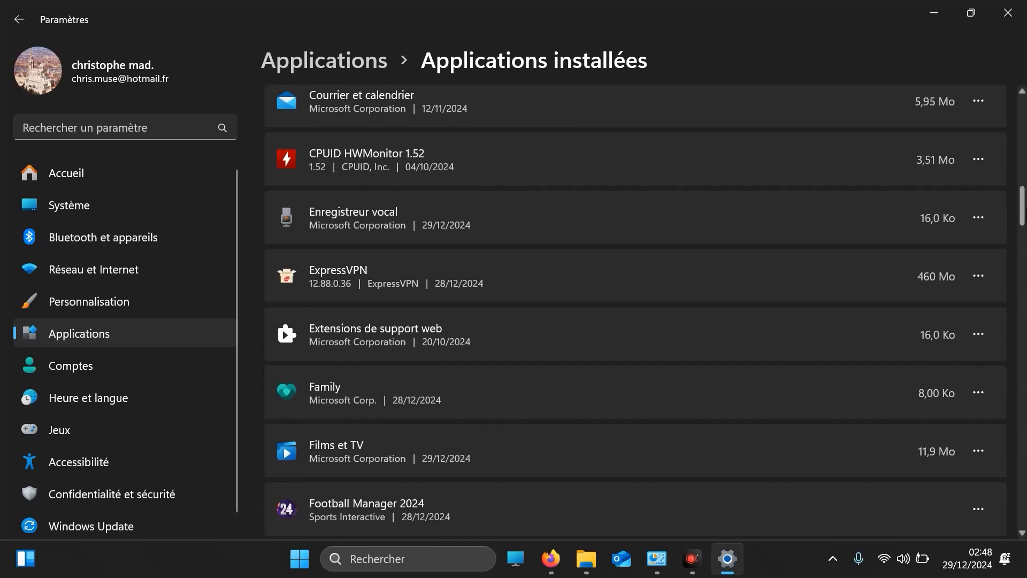
scroll(635, 311, "down", 7)
scroll(635, 312, "up", 4)
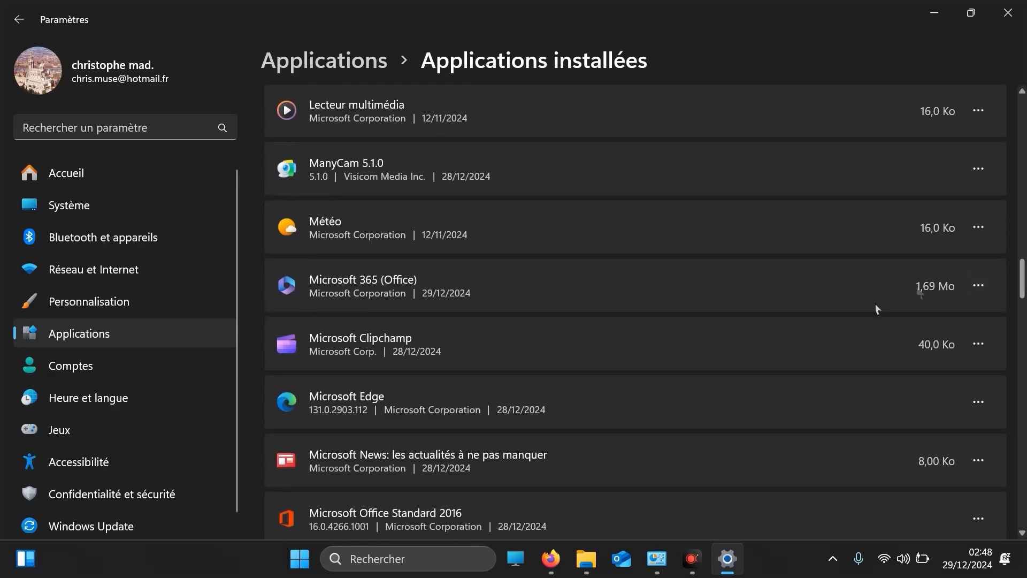
left_click(978, 287)
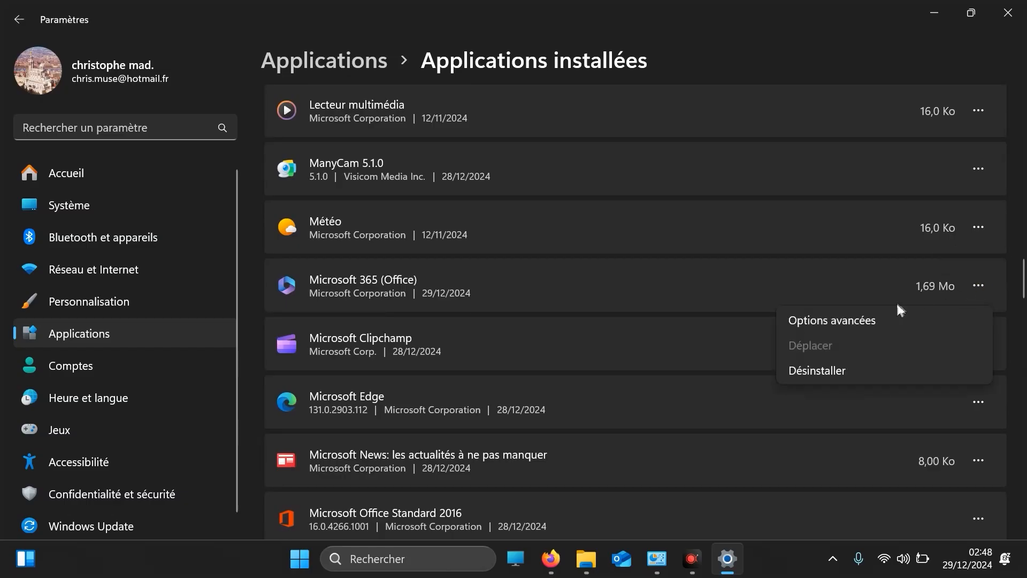
left_click(852, 325)
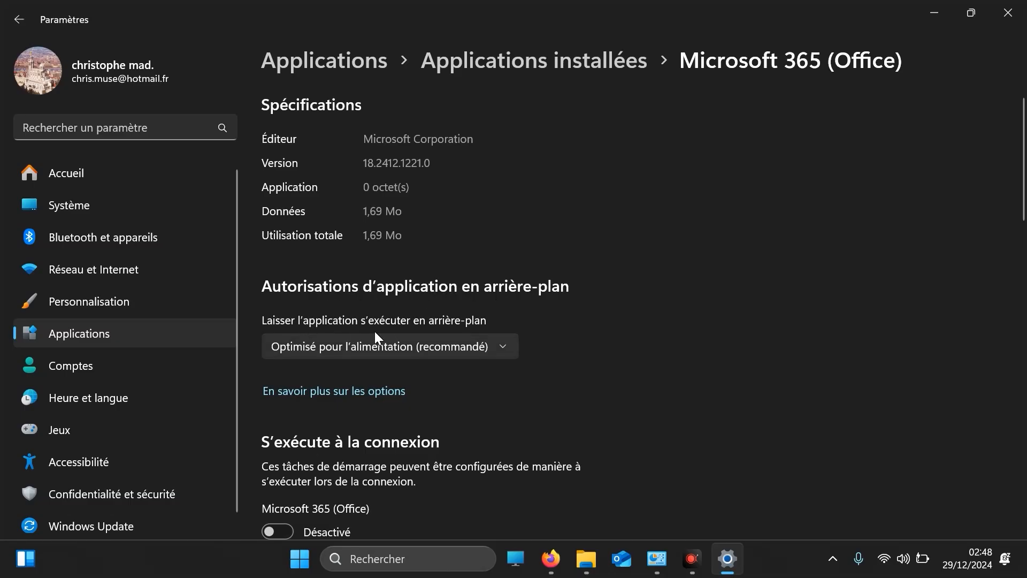
Set the background app permission of Microsoft 365 (Office) to Jamais and leave its options page
left_click(434, 357)
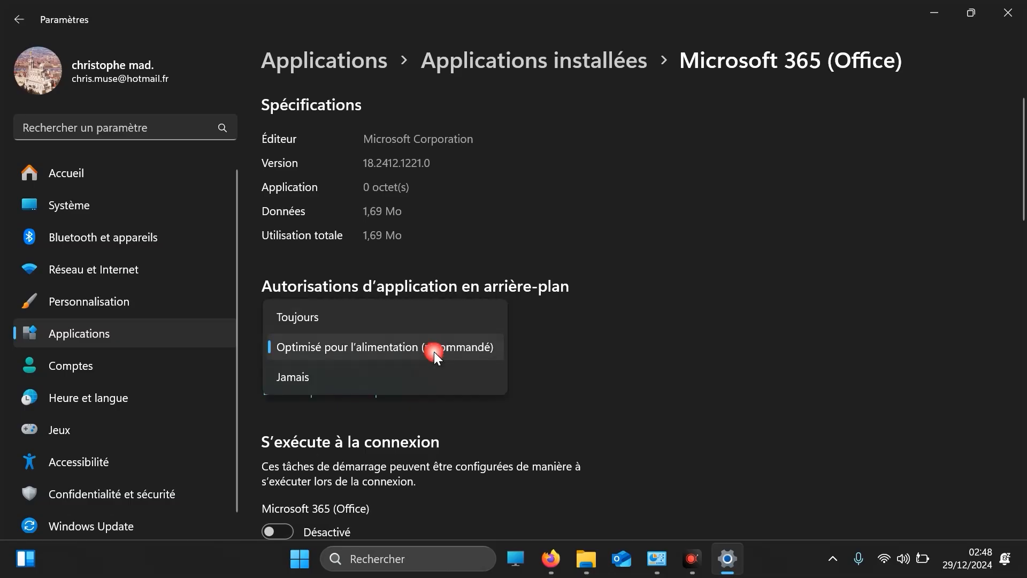
left_click(349, 374)
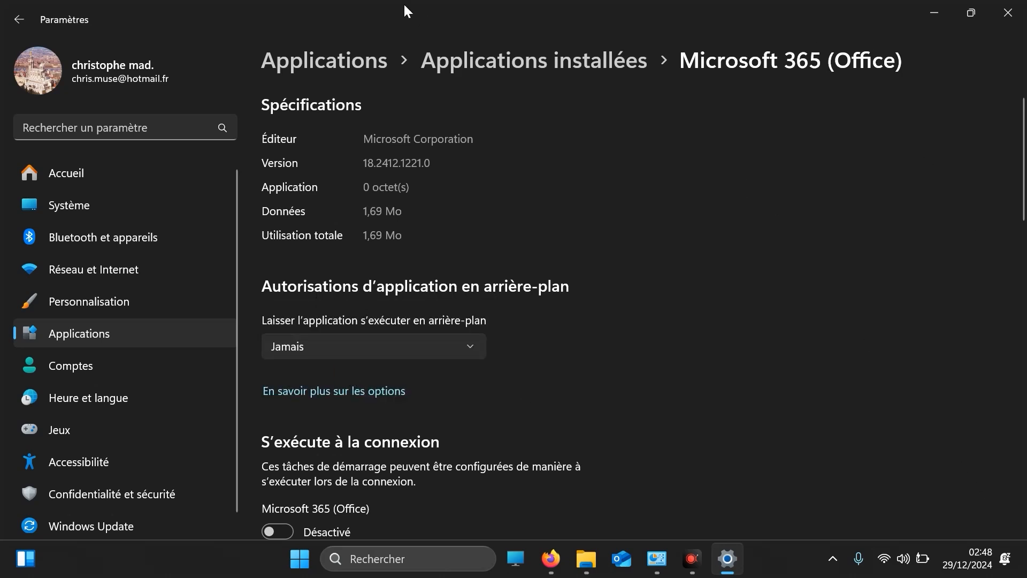
left_click(17, 22)
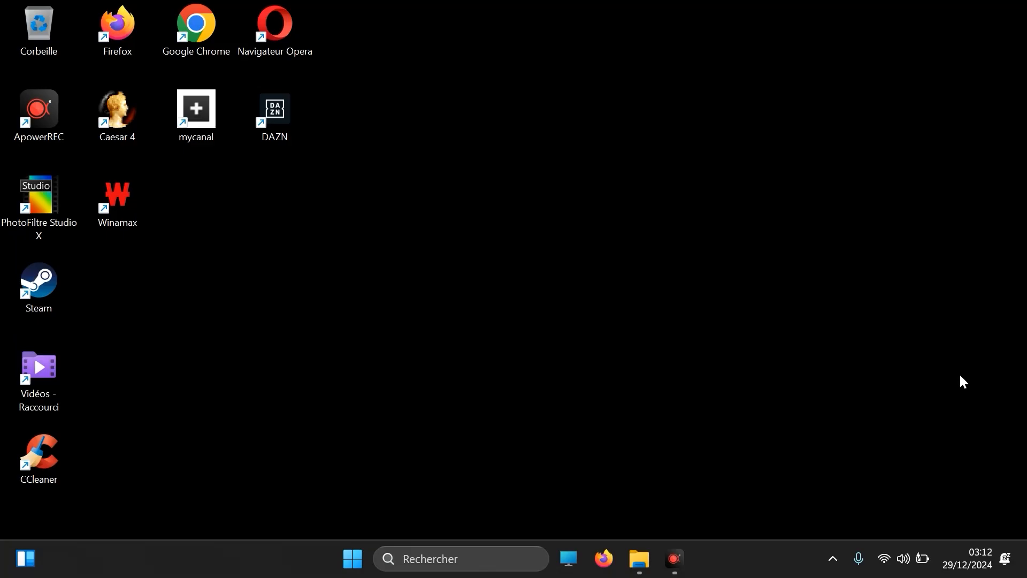
Reopen Windows Paramètres and turn off Mode Jeu in the Jeux settings
left_click(449, 569)
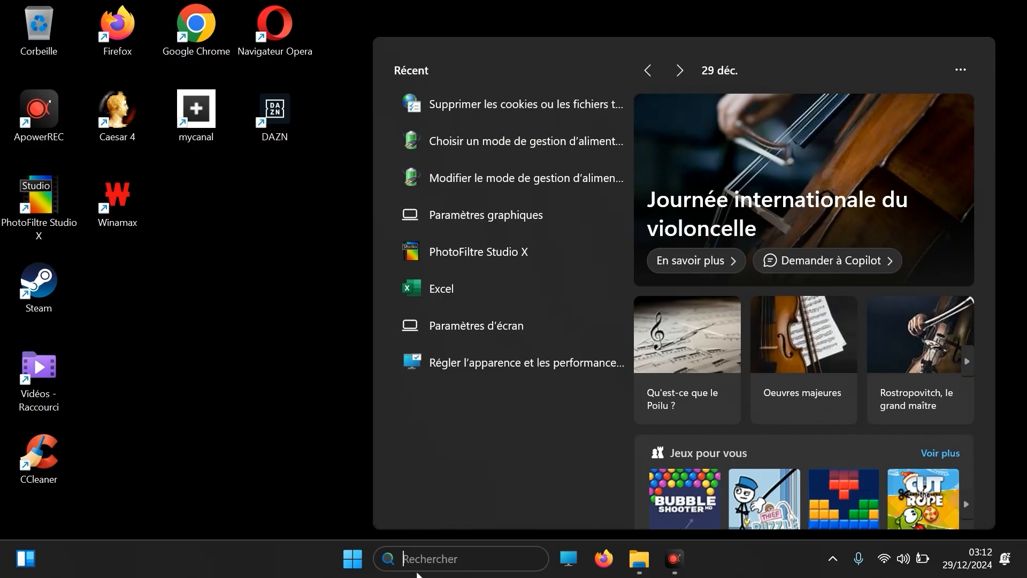
right_click(360, 565)
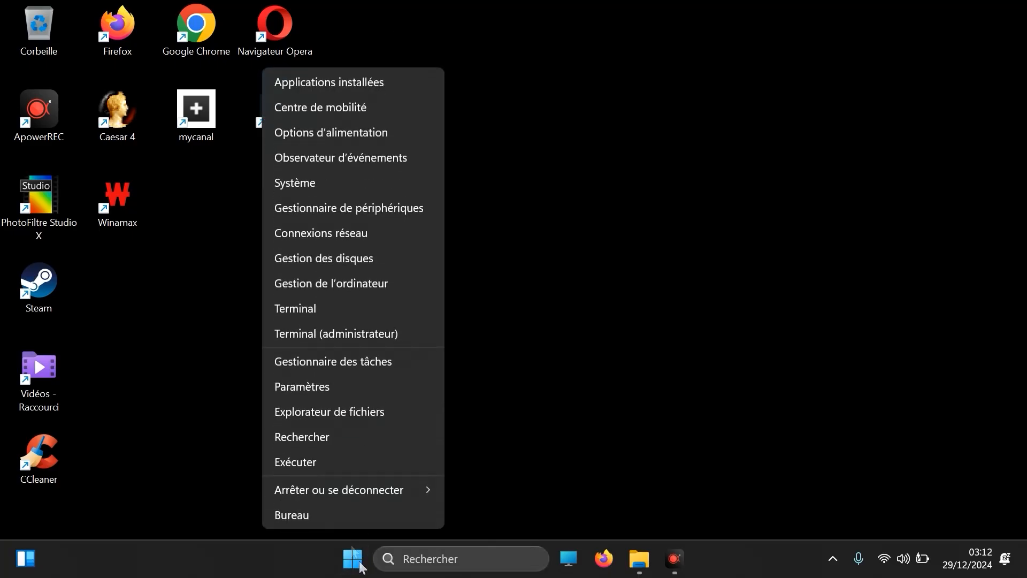
left_click(312, 392)
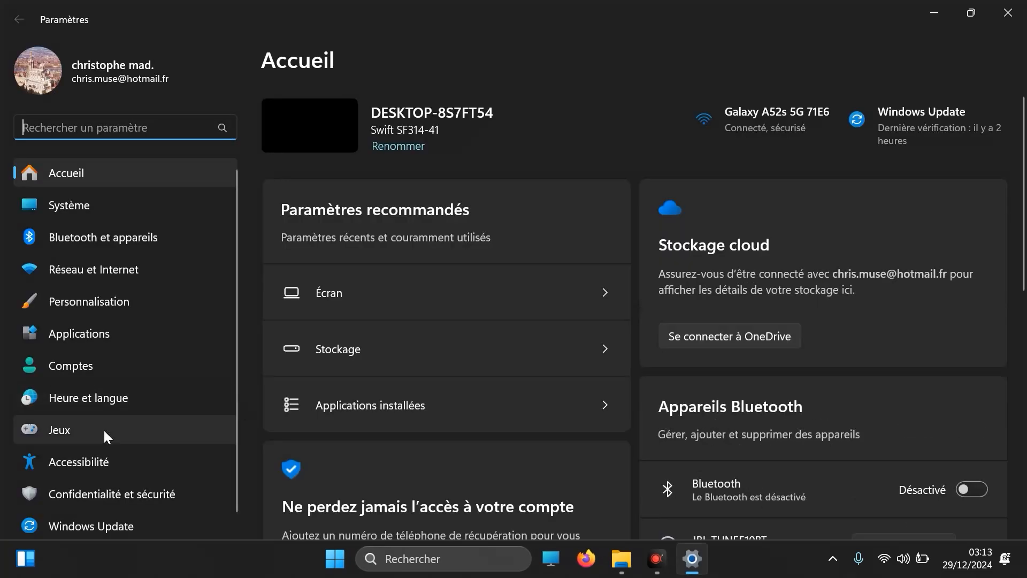
left_click(104, 430)
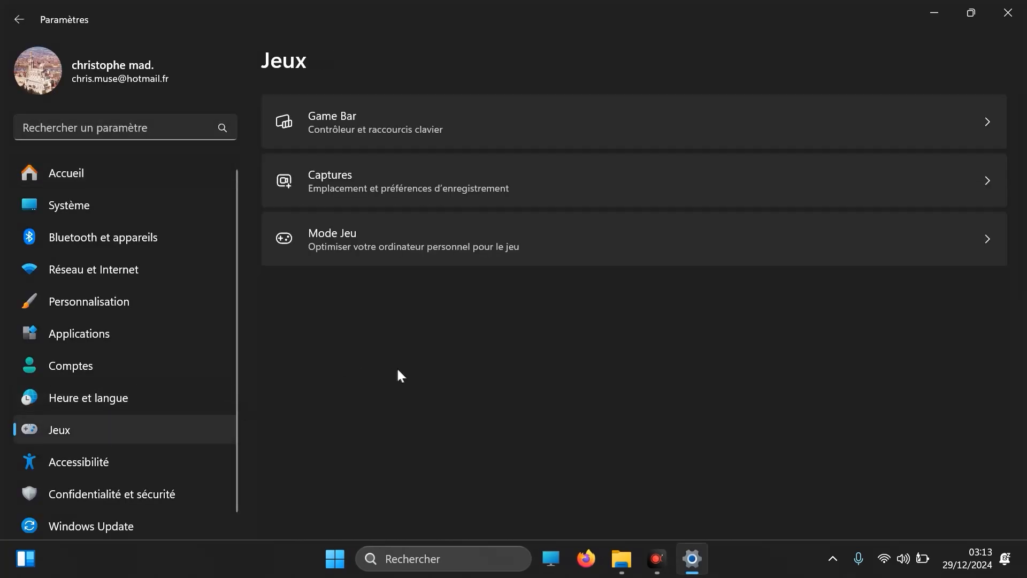
left_click(438, 247)
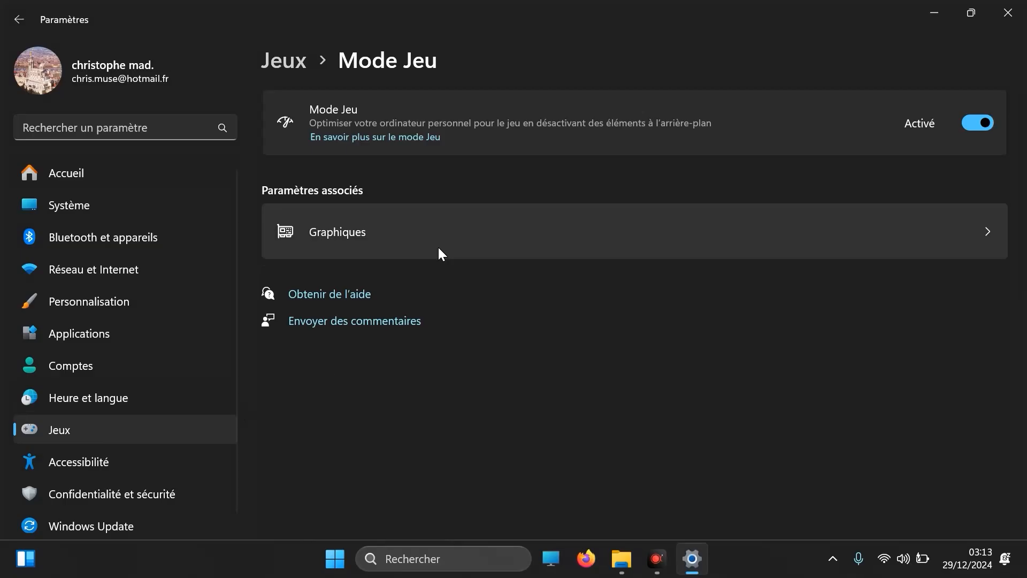
left_click(972, 122)
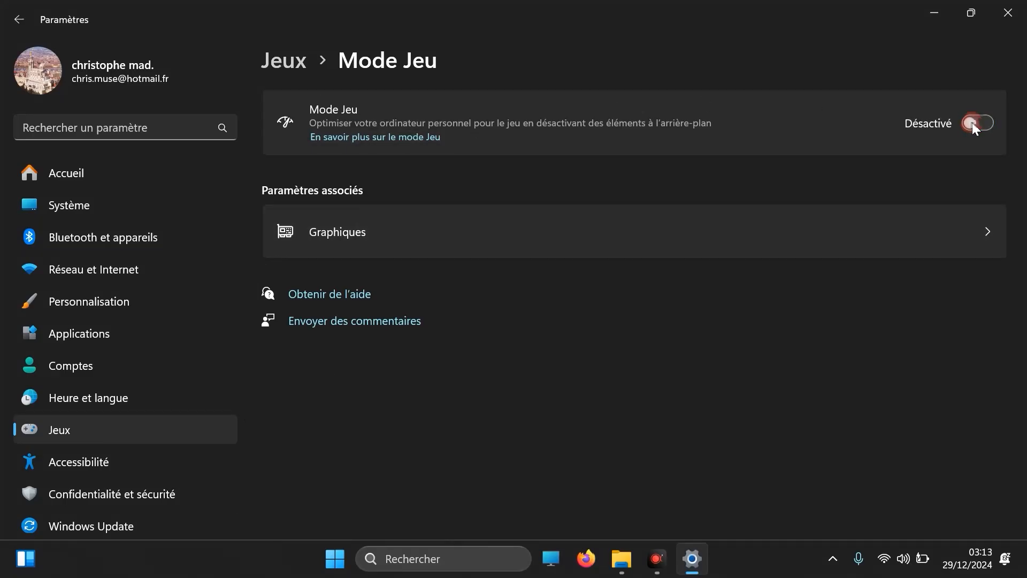